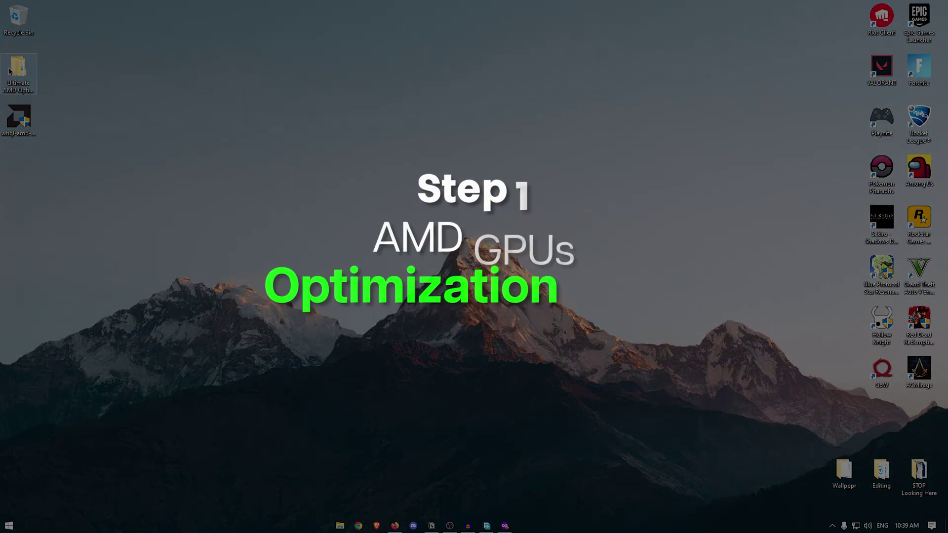
Open the Ultimate AMD Optimization folder on the desktop
double_click(25, 75)
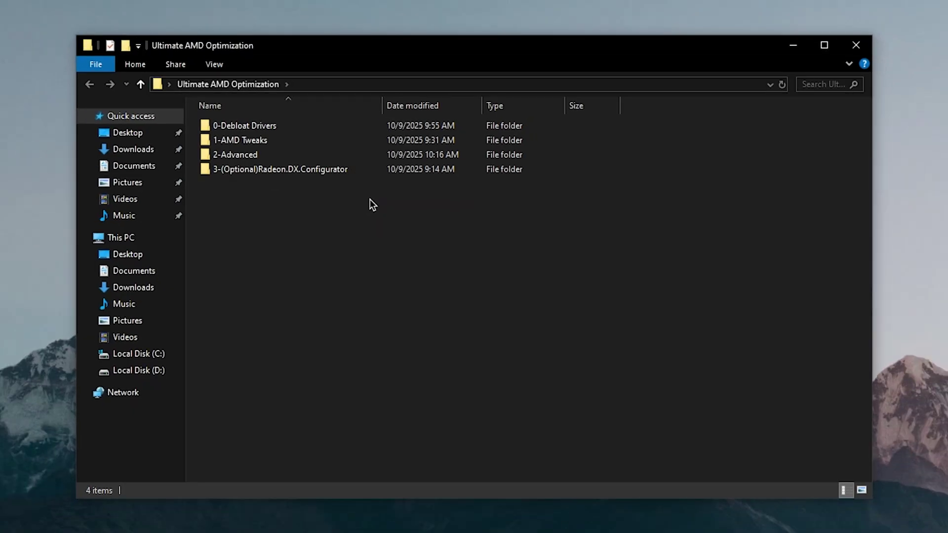
Run Display Driver Uninstaller.exe from 0-Debloat Drivers > 0-DDU as administrator
double_click(272, 129)
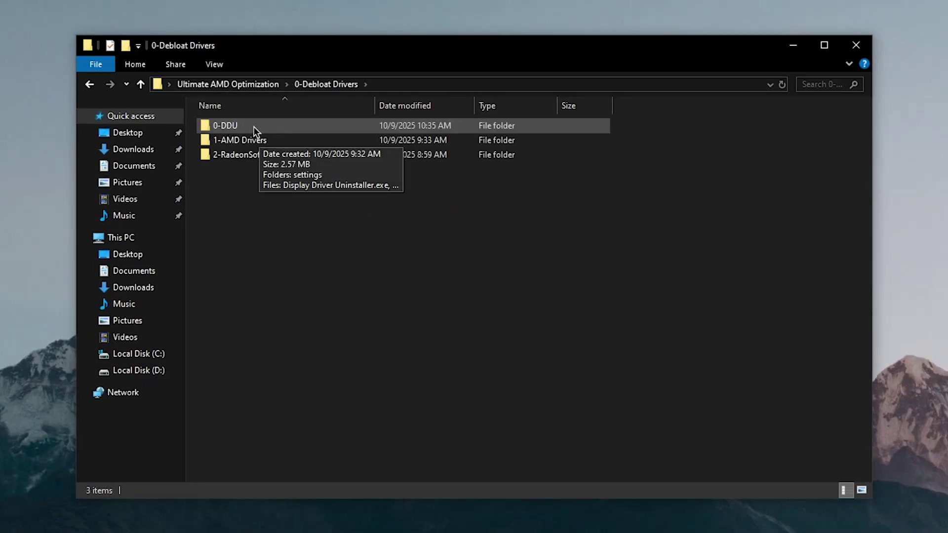
double_click(253, 126)
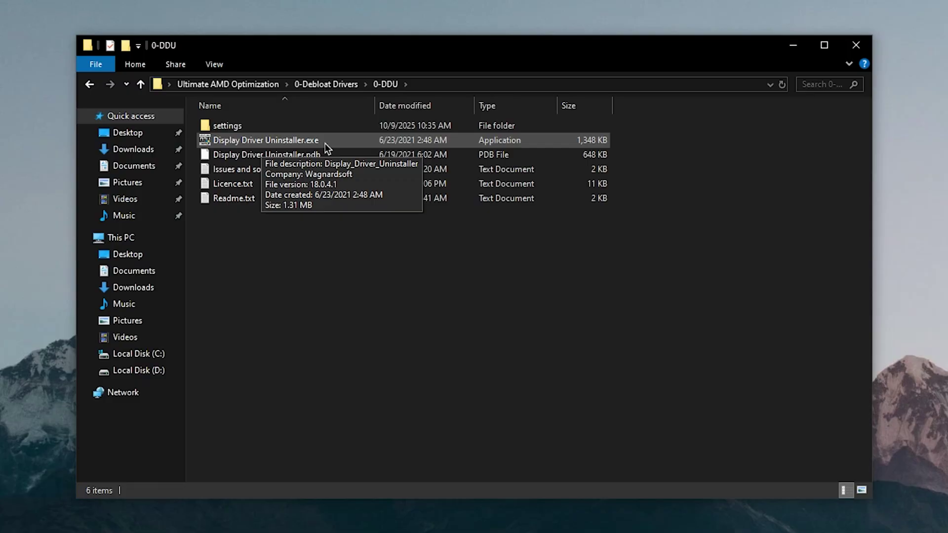
right_click(302, 140)
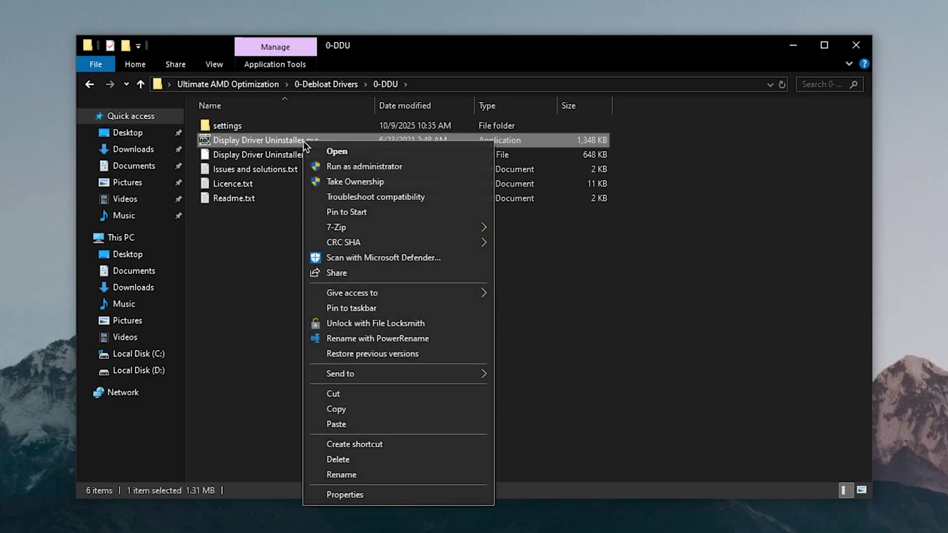
left_click(360, 170)
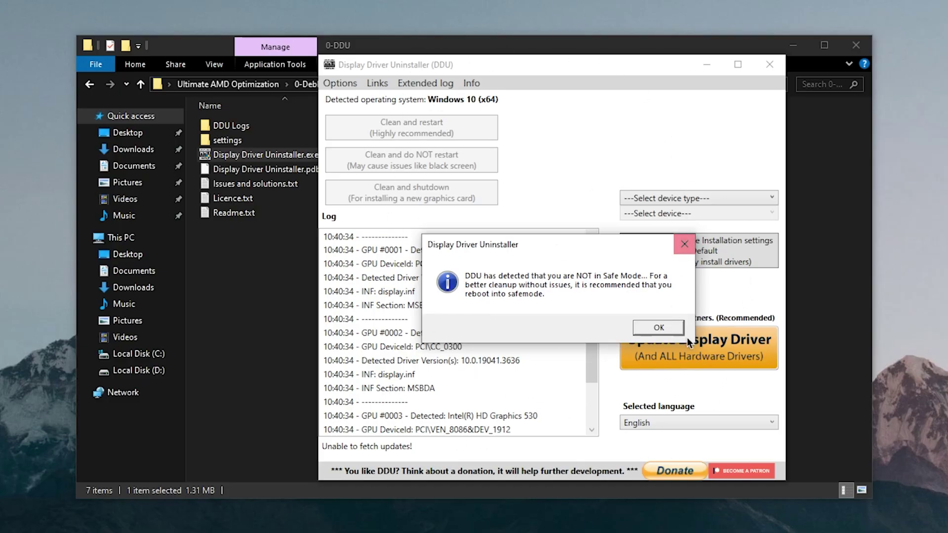
Dismiss the Safe Mode warning and set the DDU device type to GPU with AMD as vendor
left_click(659, 328)
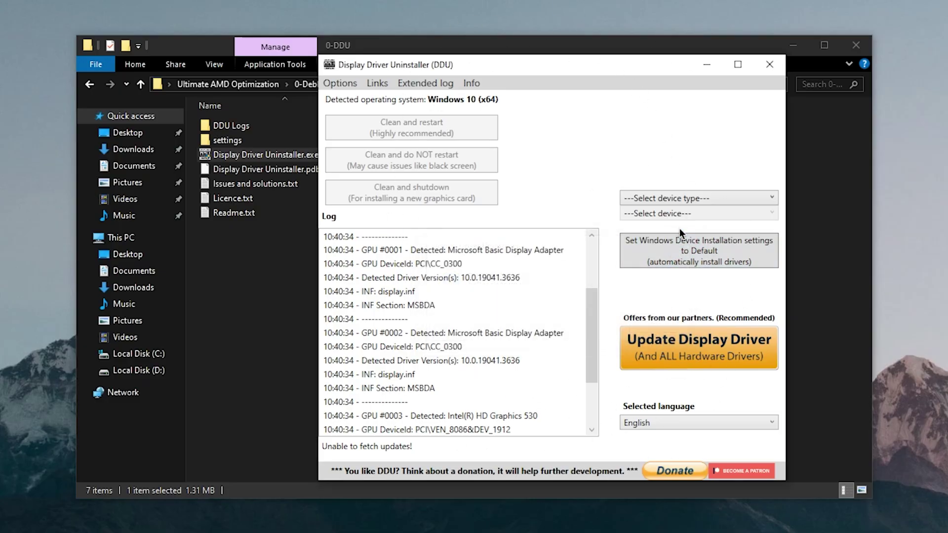
left_click(720, 198)
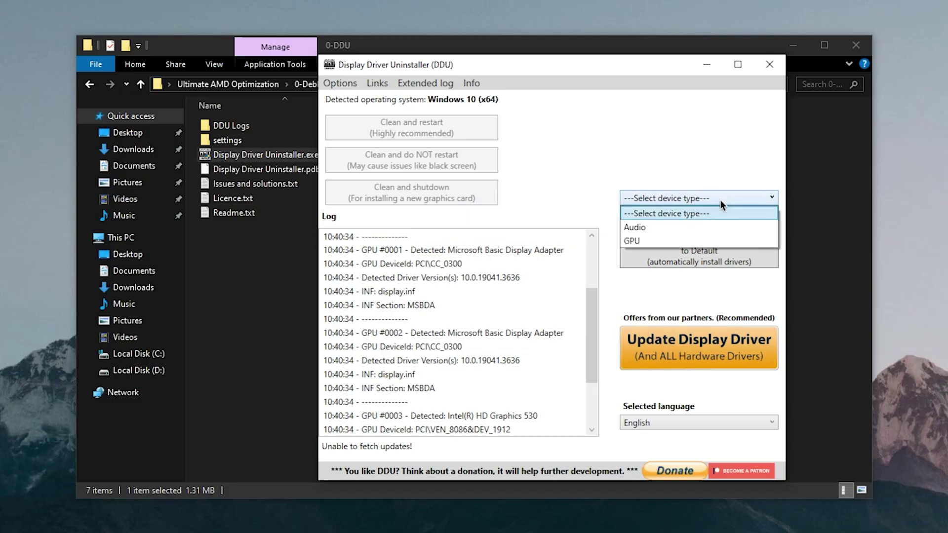
left_click(647, 236)
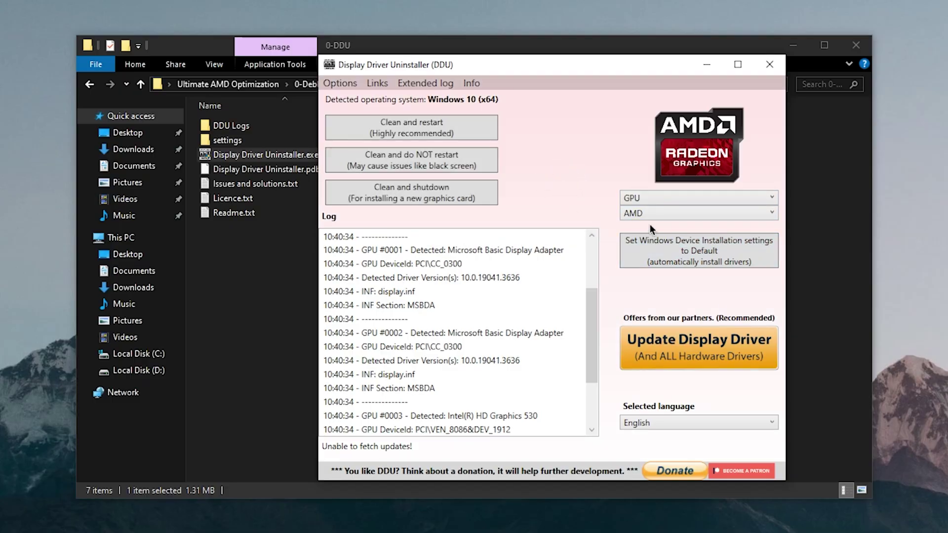
left_click(676, 215)
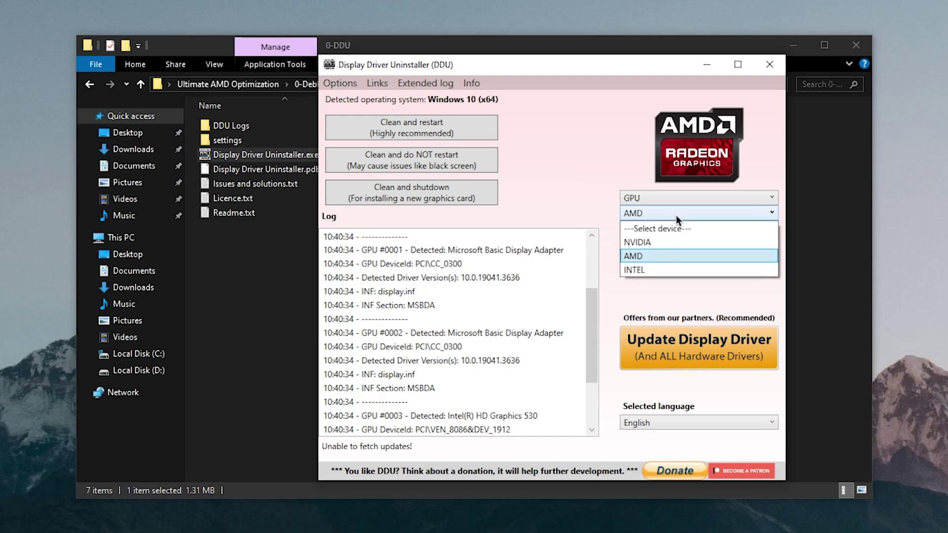
left_click(639, 255)
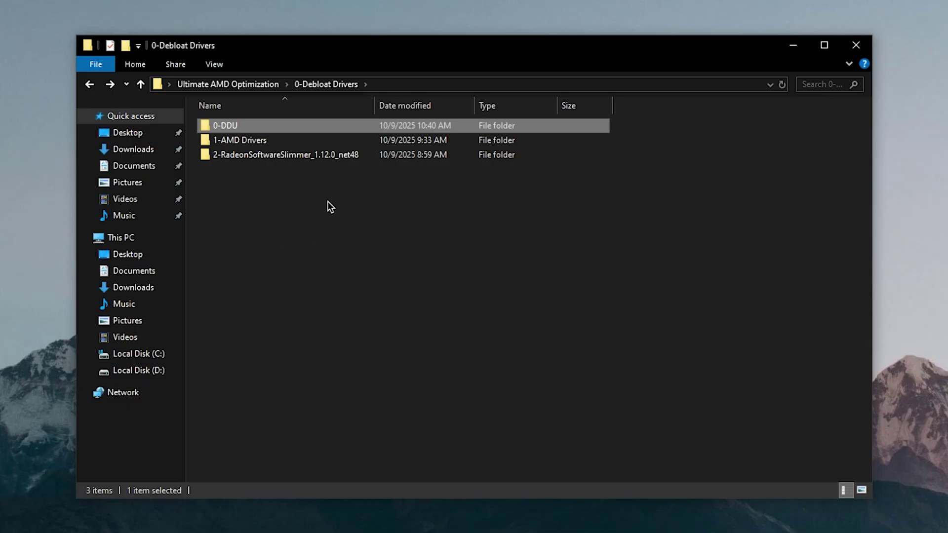
Open the AMD Drivers (Get Recommended) shortcut inside the 1-AMD Drivers folder
double_click(255, 141)
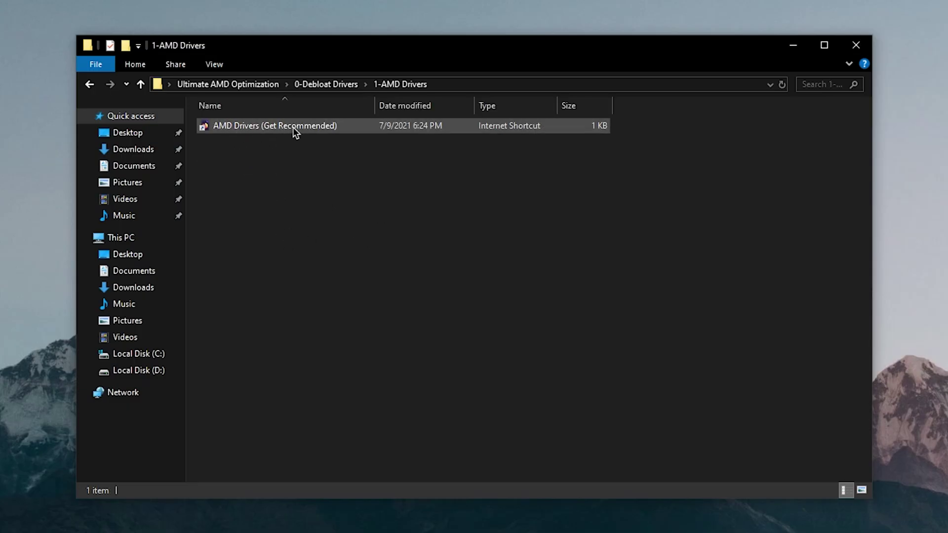
double_click(337, 129)
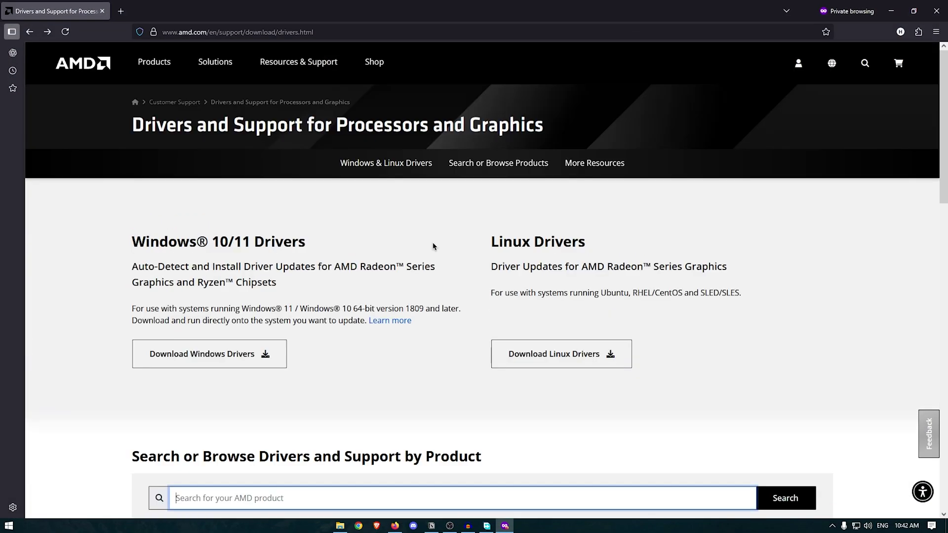
Search the AMD site for Radeon RX 580 and expand its Windows 10 64-Bit Edition drivers
scroll(433, 246, "down", 4)
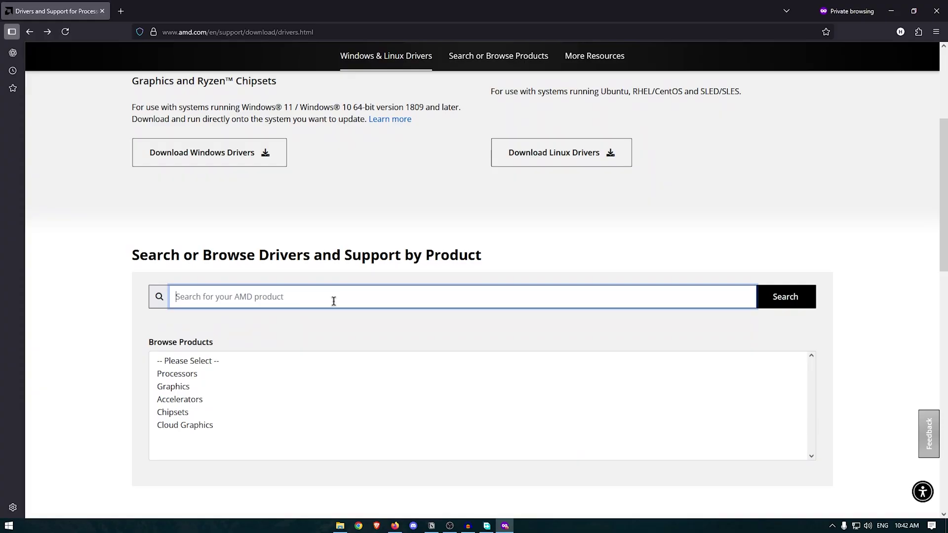
type("rx ")
type("580")
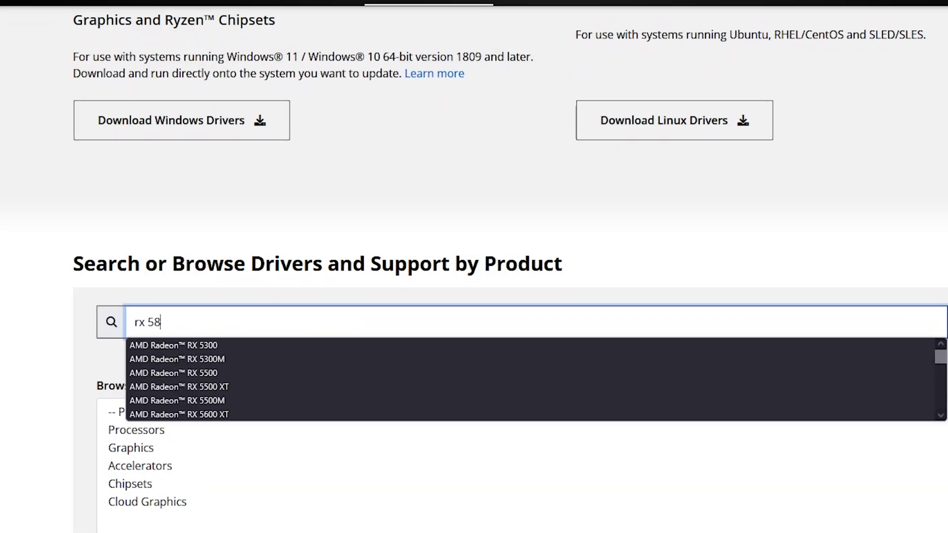
left_click(177, 359)
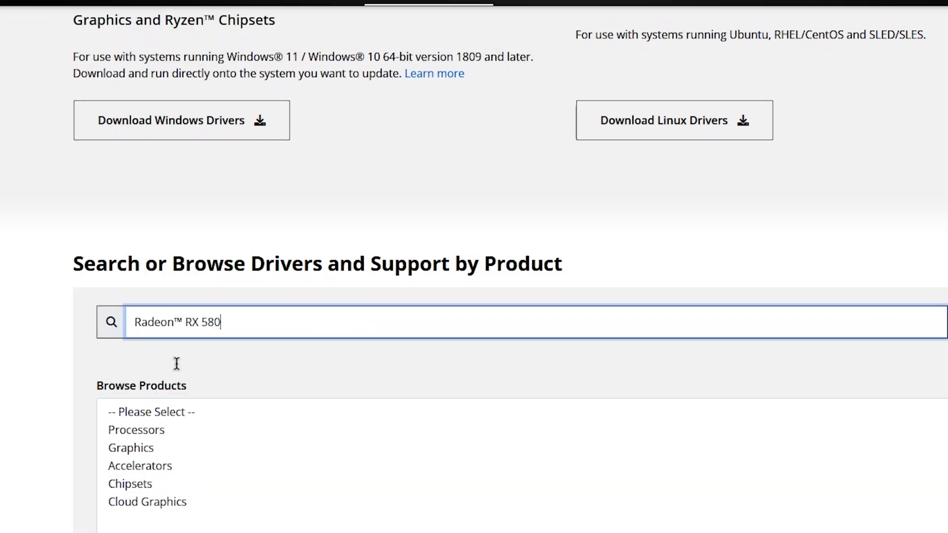
left_click(861, 321)
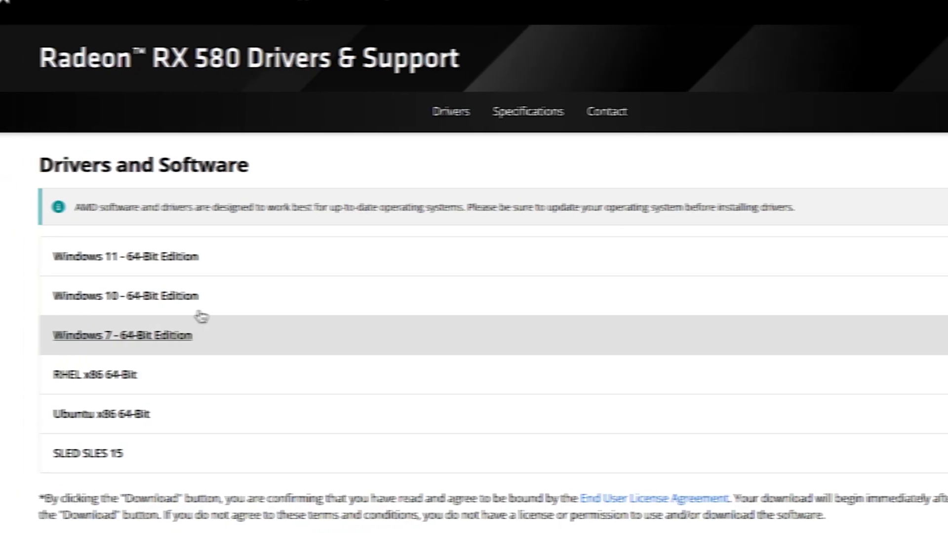
left_click(289, 299)
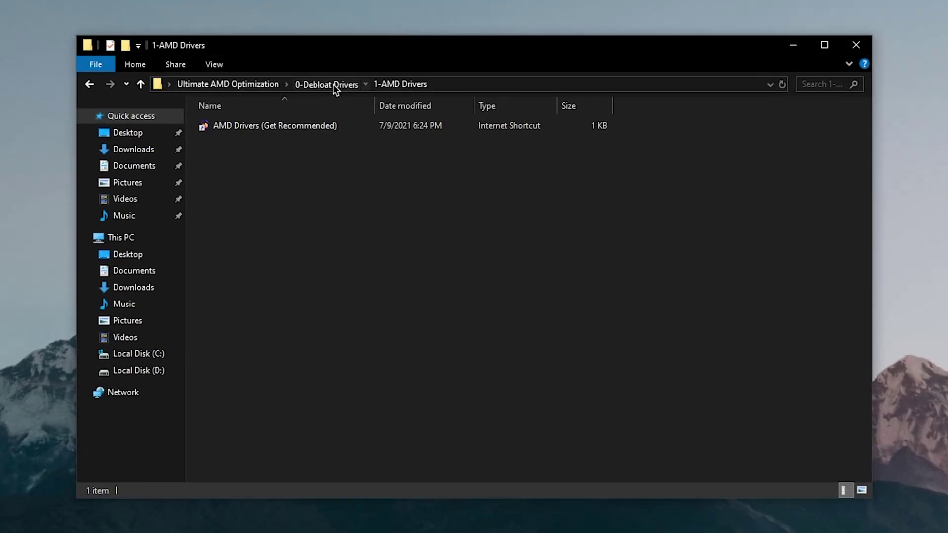
Run RadeonSoftwareSlimmer.exe as administrator from the 2-RadeonSoftwareSlimmer_1.12.0_net48 folder
left_click(333, 84)
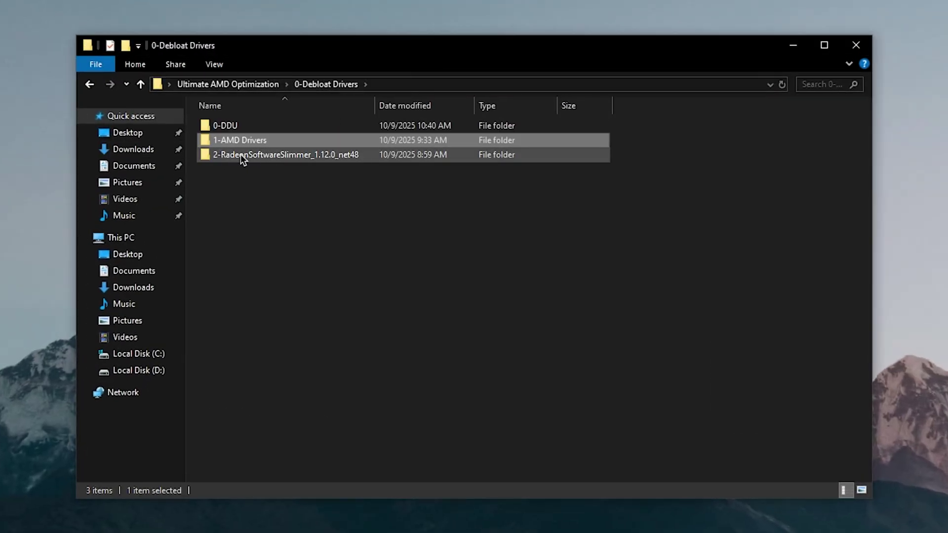
double_click(315, 155)
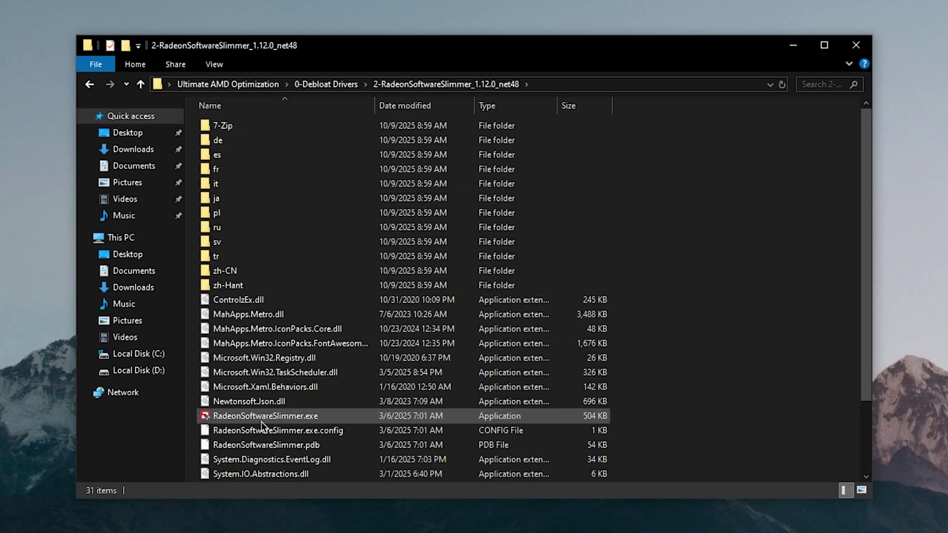
right_click(312, 420)
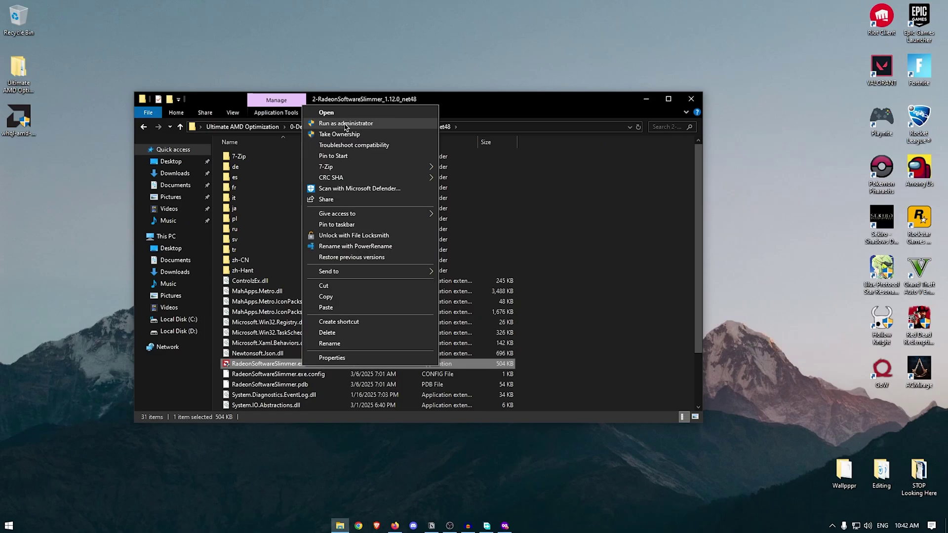
left_click(372, 79)
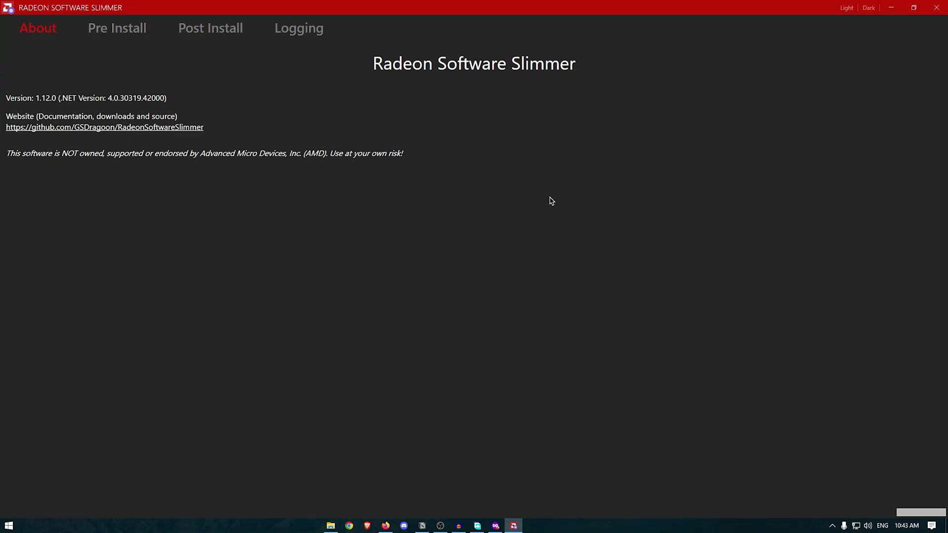
On the Pre Install page, load the Adrenalin installer from the Desktop and extract it
left_click(117, 28)
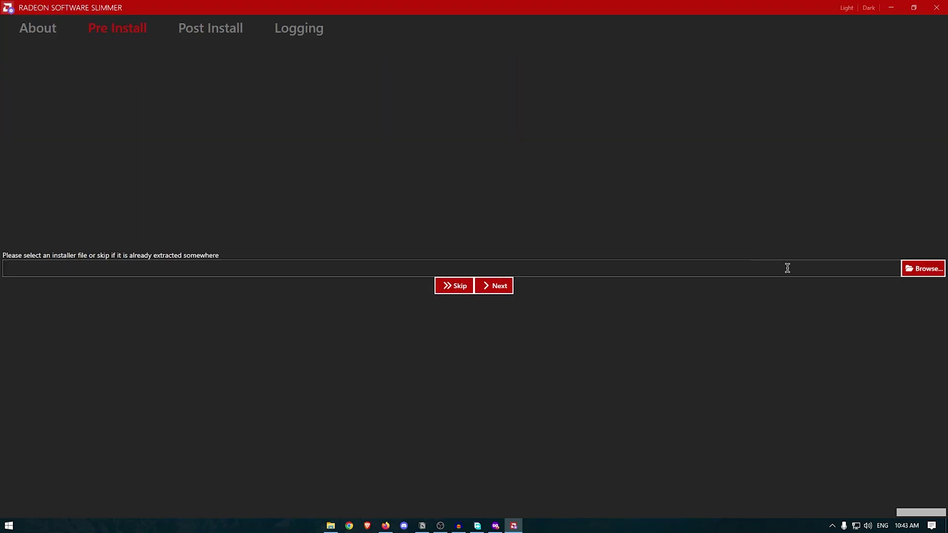
left_click(928, 275)
left_click(346, 74)
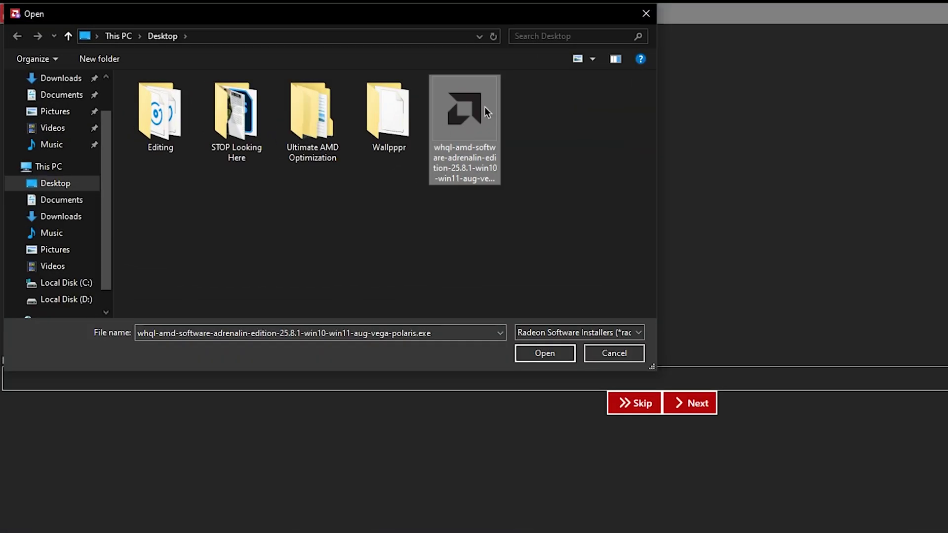
left_click(546, 356)
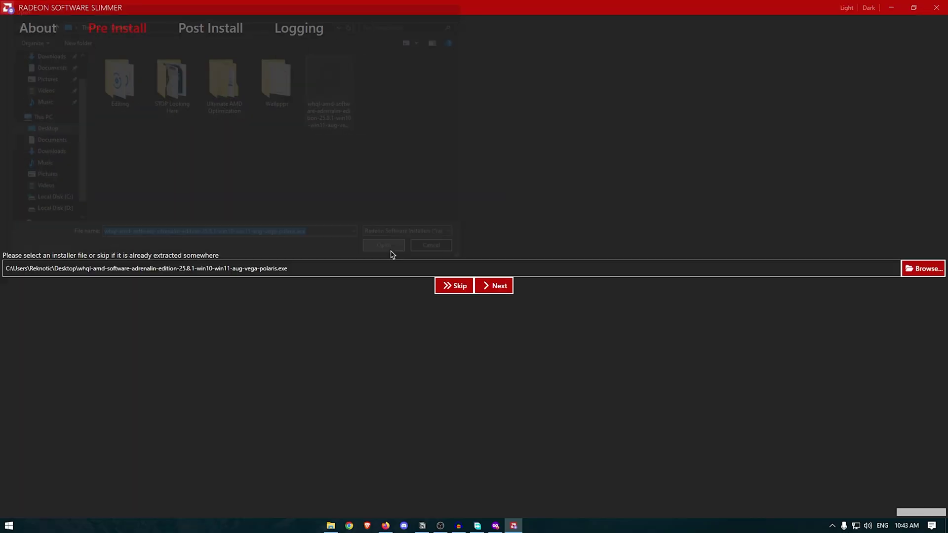
left_click(698, 410)
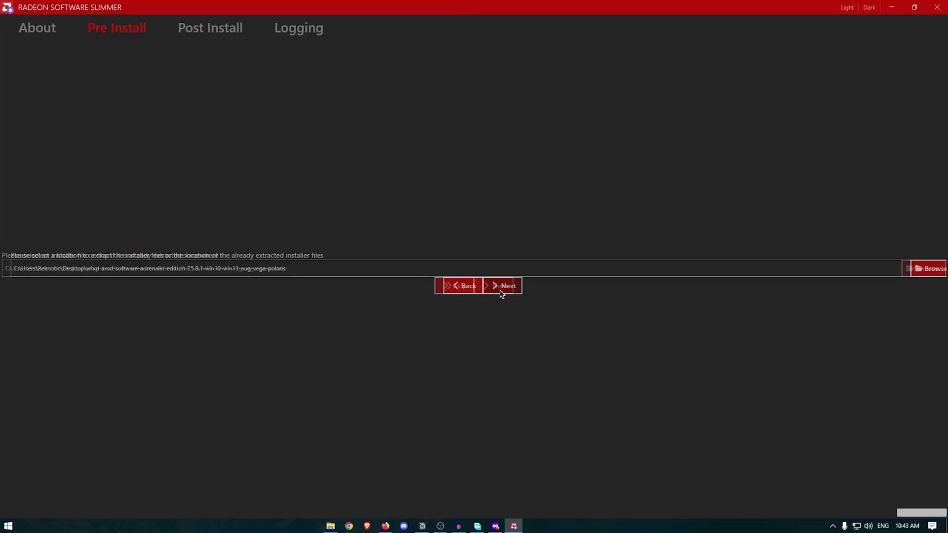
left_click(500, 286)
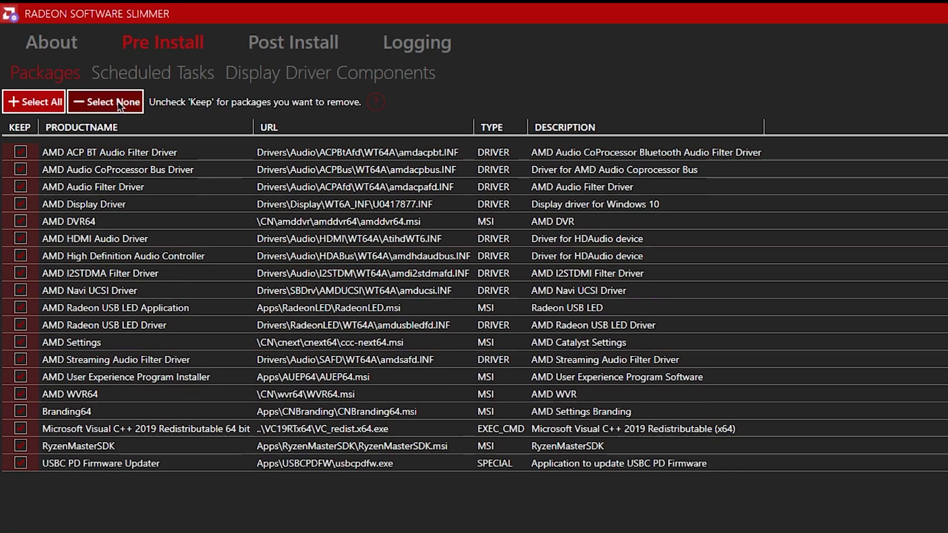
Untick Keep for all packages except AMD Display Driver, AMD HDMI Audio Driver and RyzenMasterSDK
left_click(118, 101)
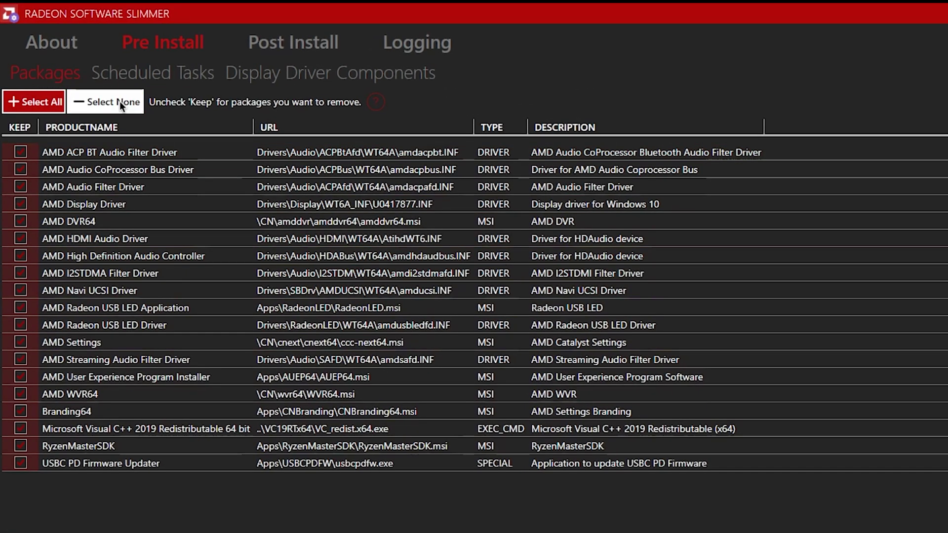
left_click(21, 205)
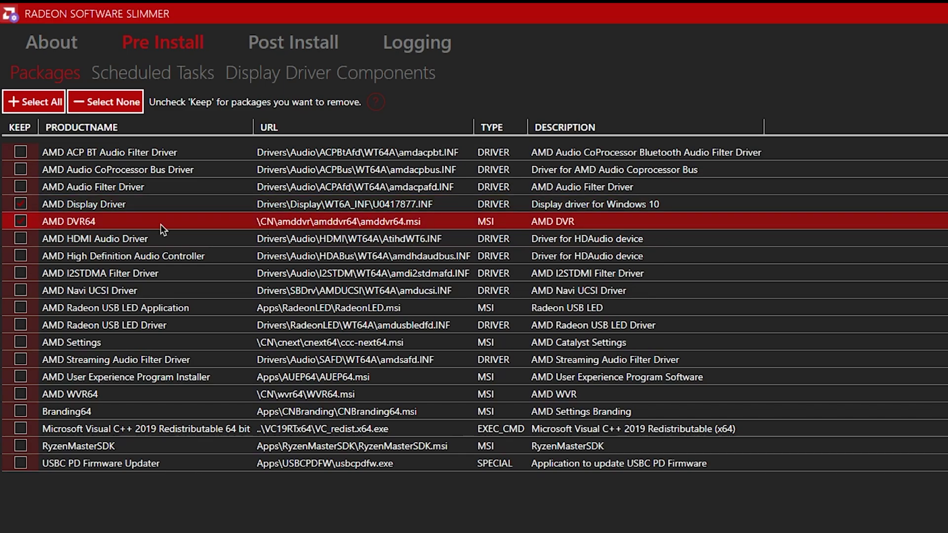
left_click(21, 240)
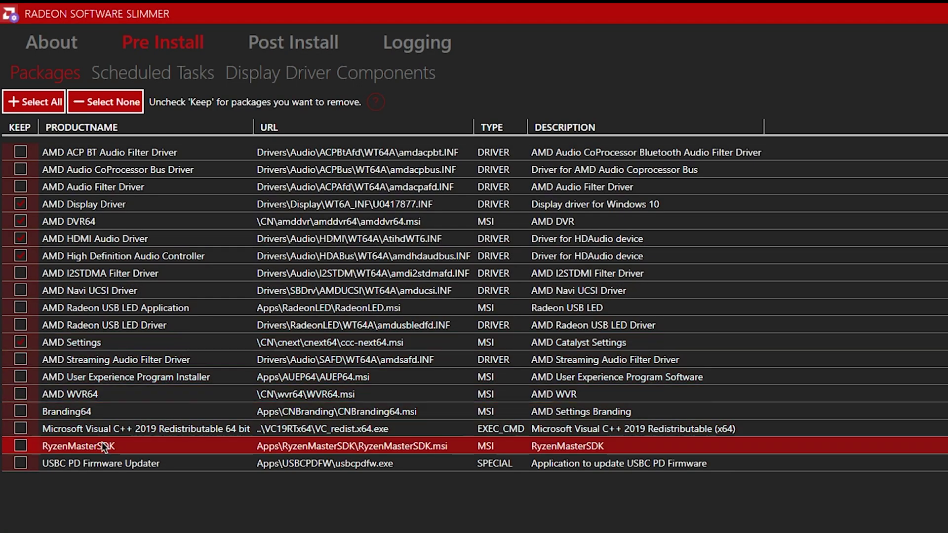
left_click(21, 447)
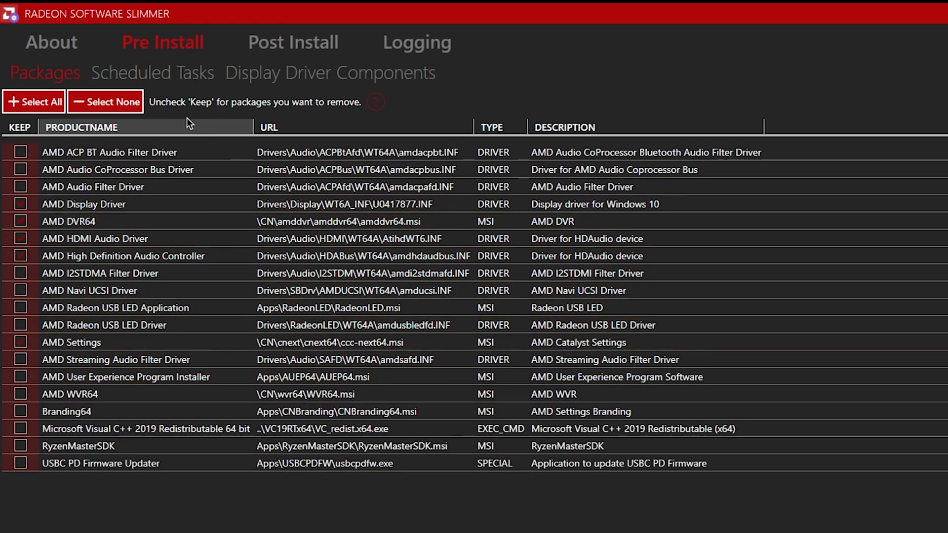
left_click(157, 79)
Disable all AMD scheduled tasks and keep only the amdpcibridge, amdwin and amdocl components
left_click(111, 104)
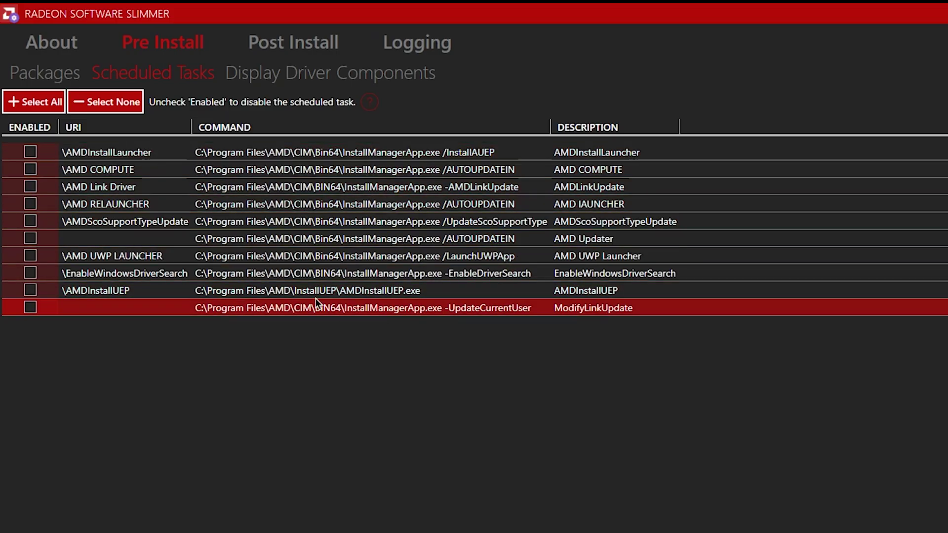
left_click(357, 76)
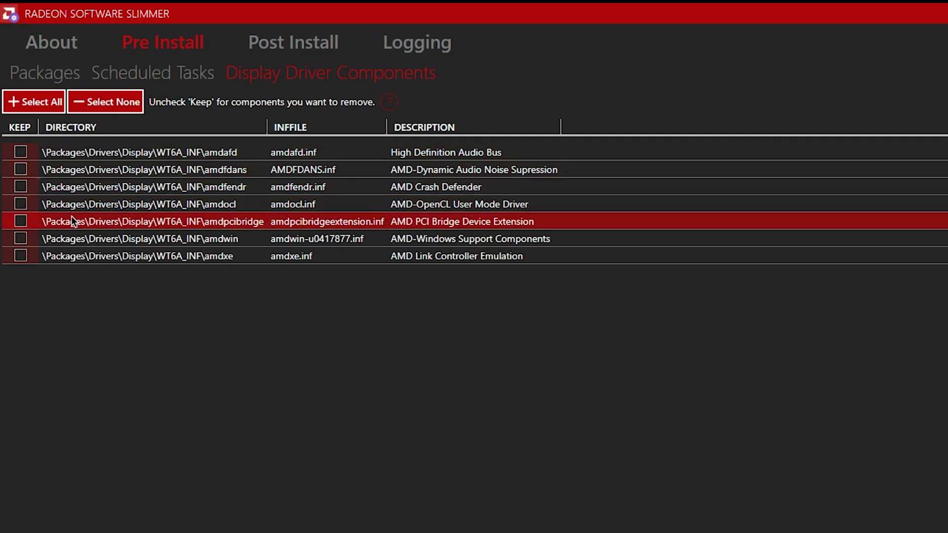
left_click(21, 223)
left_click(20, 239)
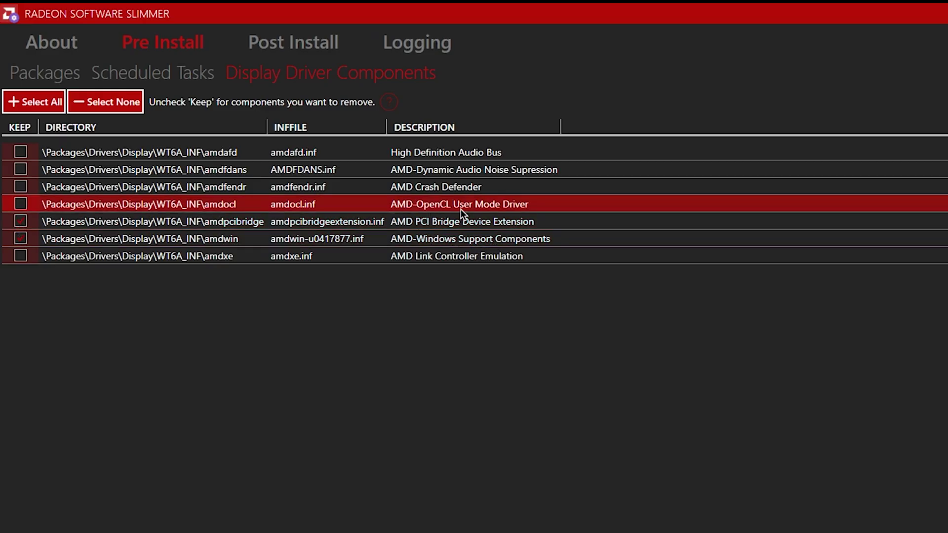
left_click(22, 202)
Apply the choices with Modify Installer, then launch the slimmed Adrenalin 25.8.1 installer
left_click(108, 77)
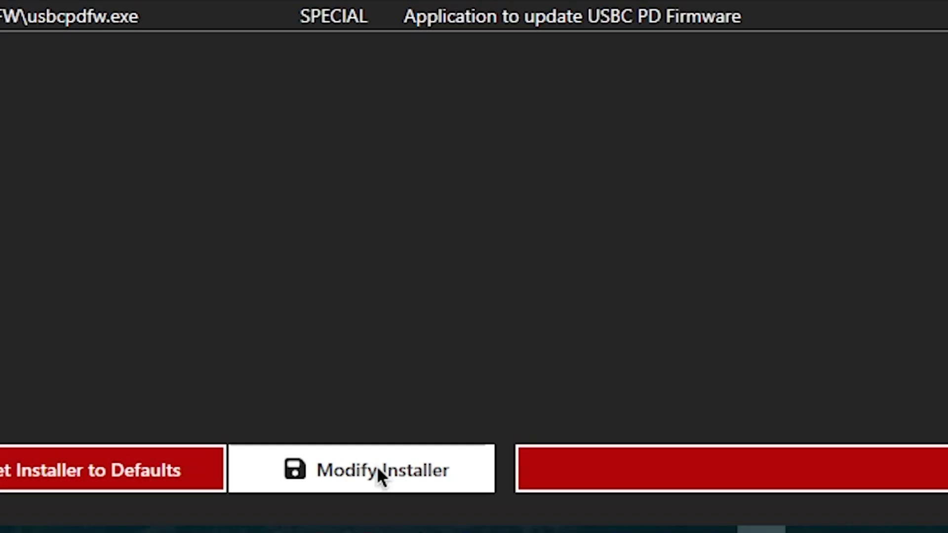
left_click(371, 498)
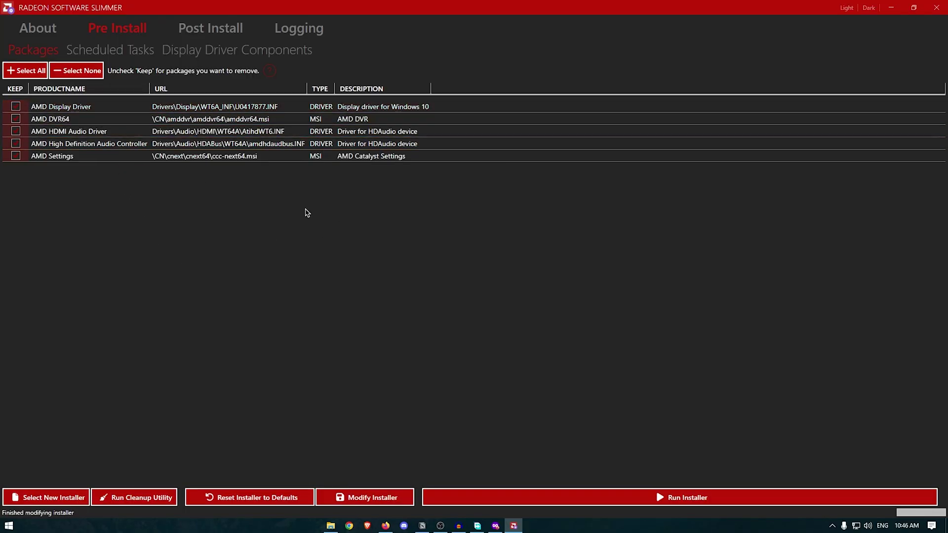
left_click(696, 498)
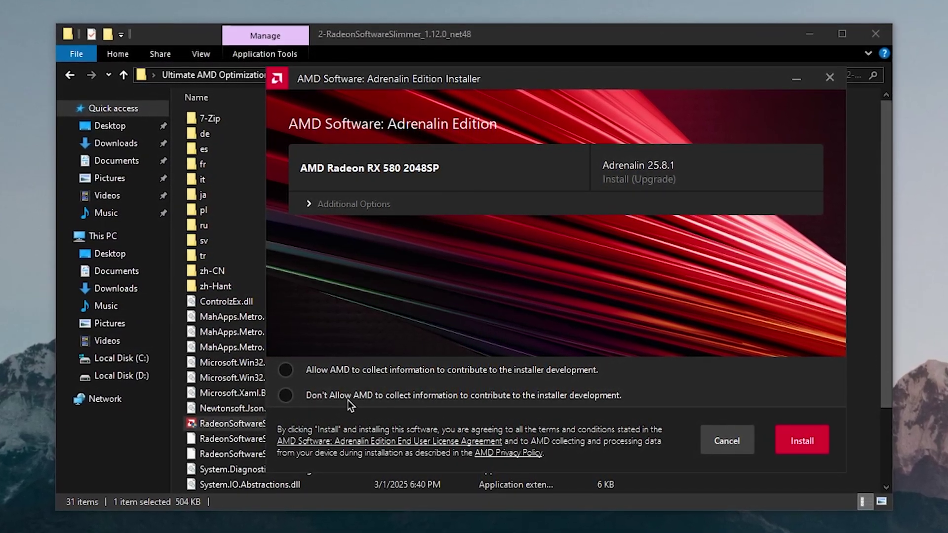
Choose 'Don't Allow' for AMD's installer data collection and finish the driver install
left_click(348, 399)
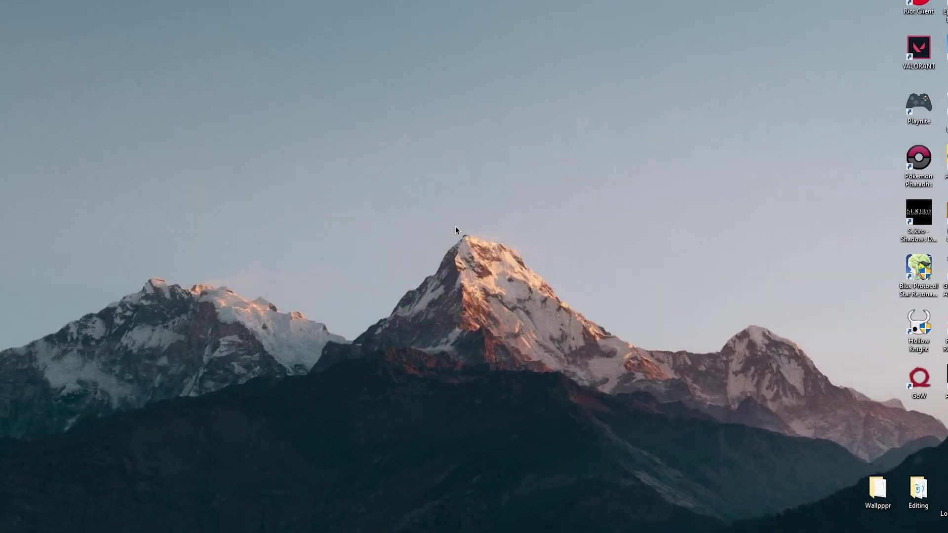
Launch AMD Software from the desktop menu and disable the tray menu and advertisements in Preferences
right_click(382, 165)
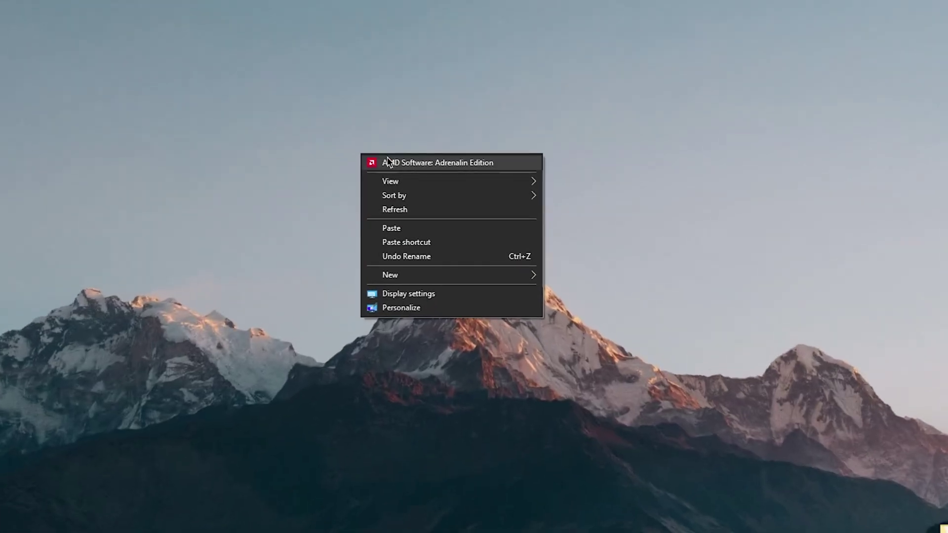
left_click(494, 165)
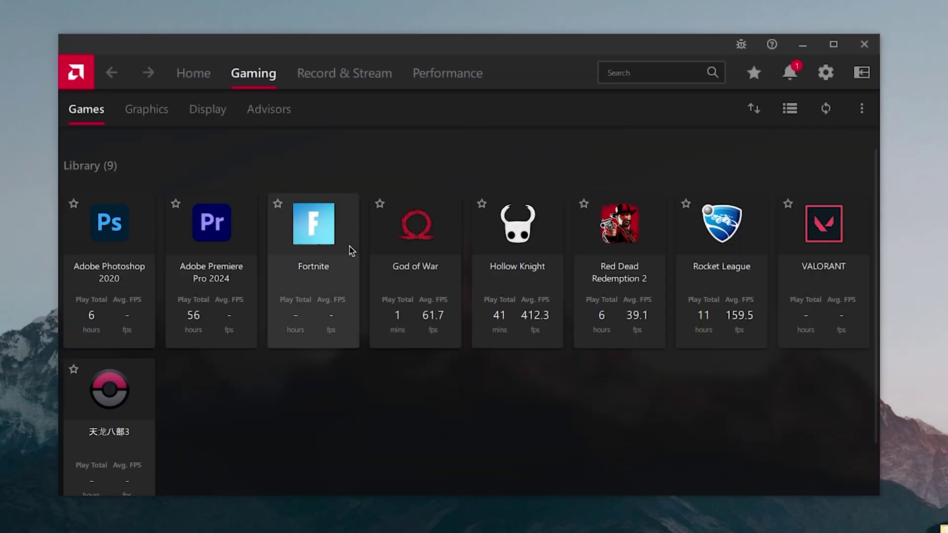
left_click(830, 77)
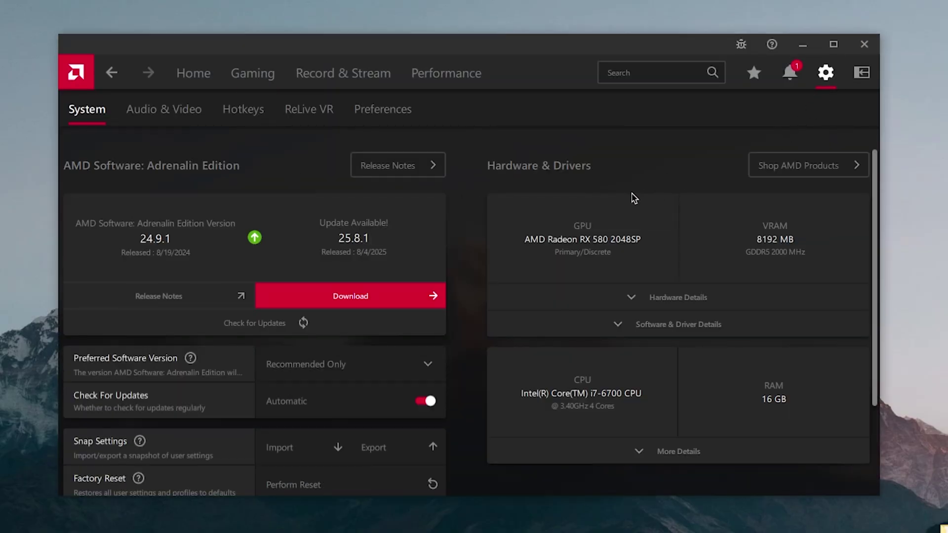
left_click(363, 111)
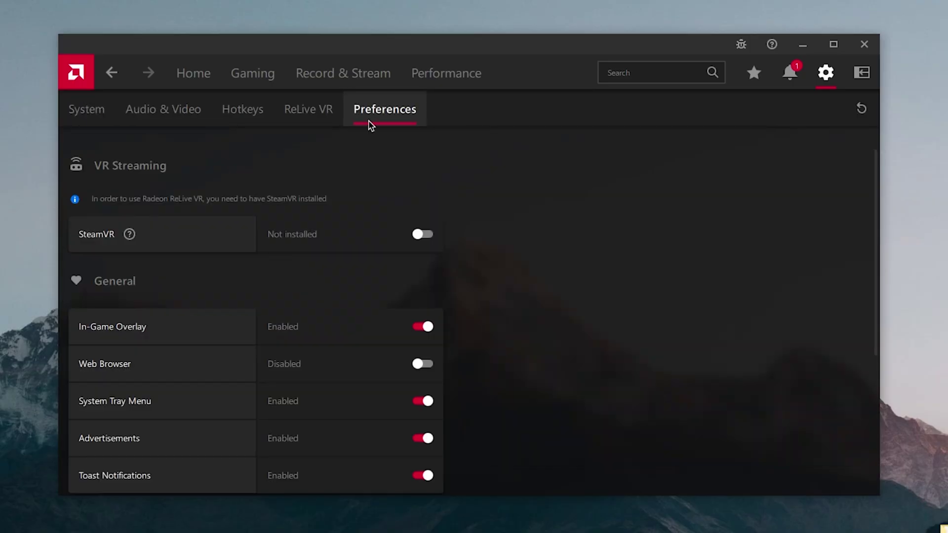
scroll(459, 280, "down", 1)
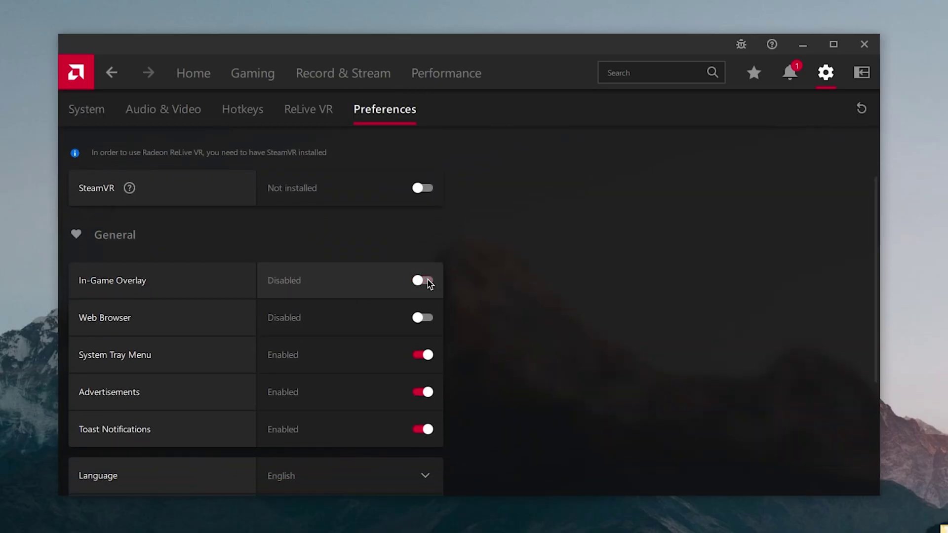
left_click(424, 392)
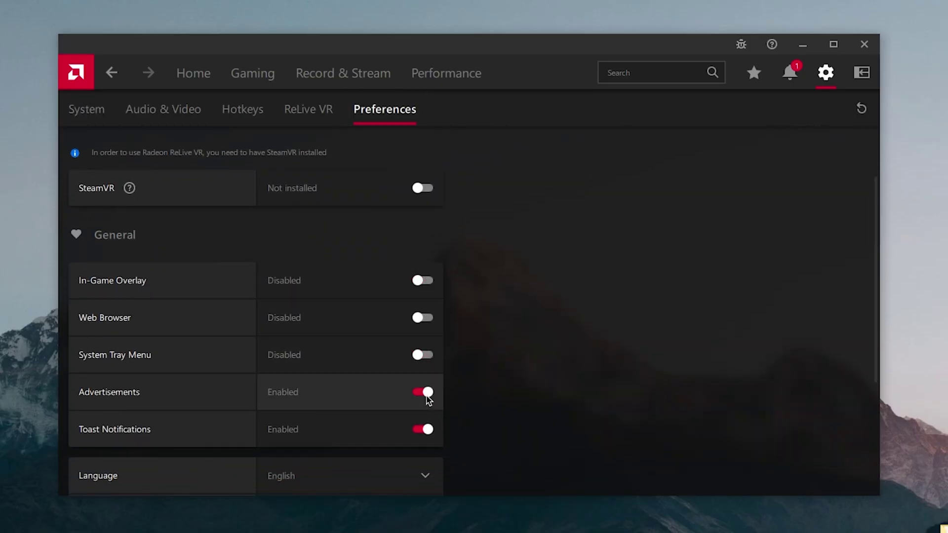
left_click(425, 429)
Turn off animations and effects in the Preferences settings
scroll(372, 361, "down", 3)
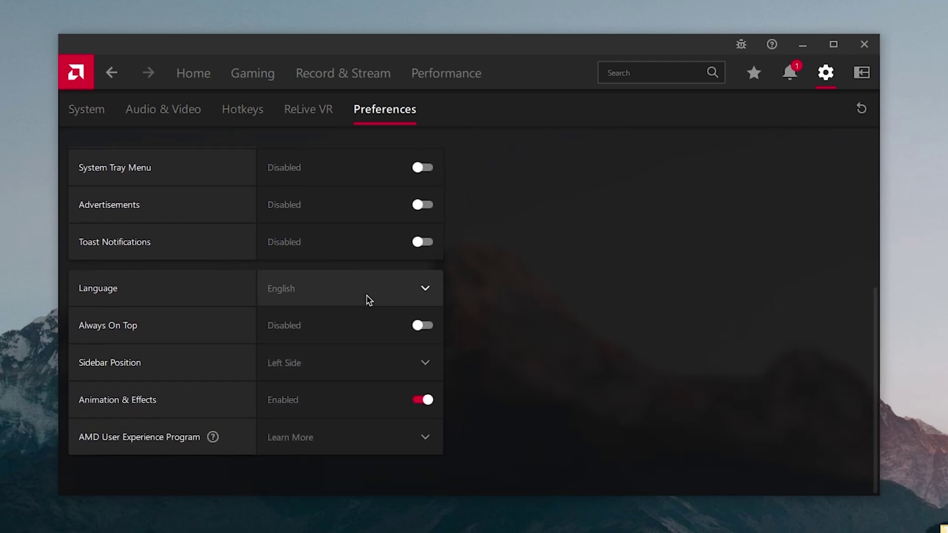
scroll(367, 304, "up", 3)
scroll(368, 296, "down", 3)
left_click(426, 401)
scroll(524, 404, "up", 3)
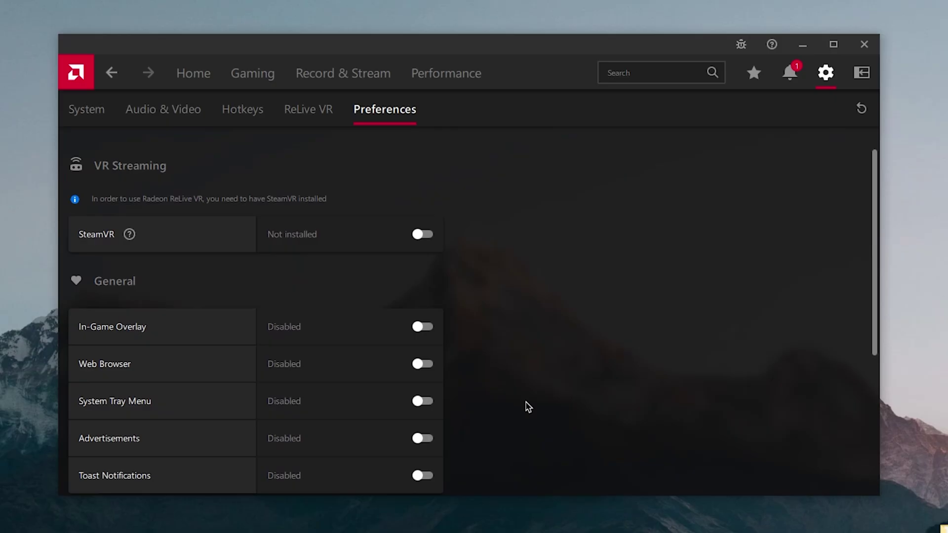
scroll(366, 205, "down", 3)
scroll(414, 330, "up", 3)
scroll(413, 331, "up", 1)
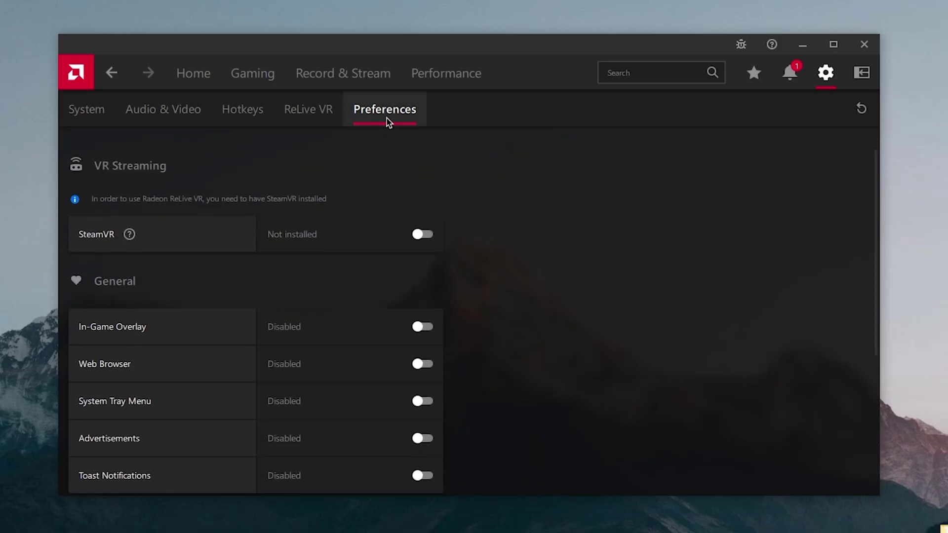
On the System page, keep Recommended Only versions and set Check For Updates to Manual
left_click(243, 110)
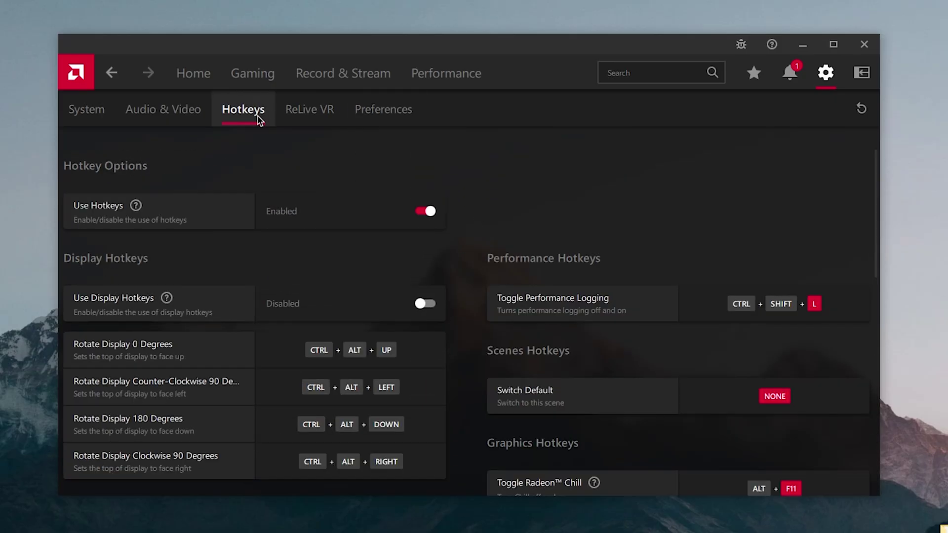
left_click(176, 110)
left_click(98, 111)
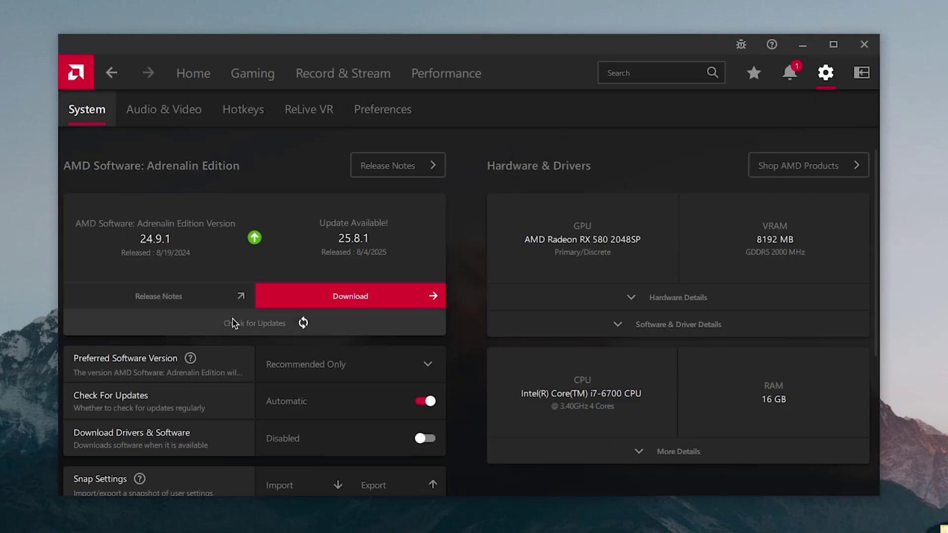
left_click(375, 367)
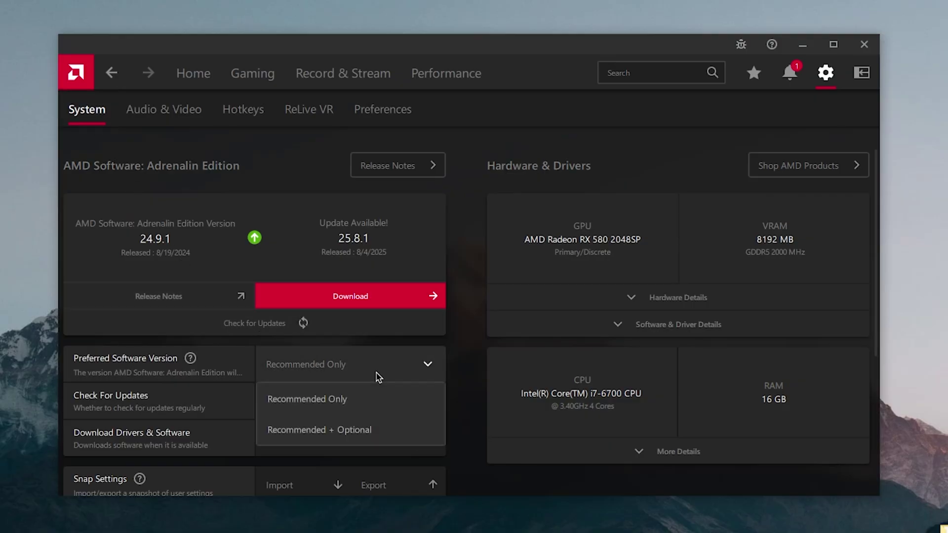
left_click(327, 396)
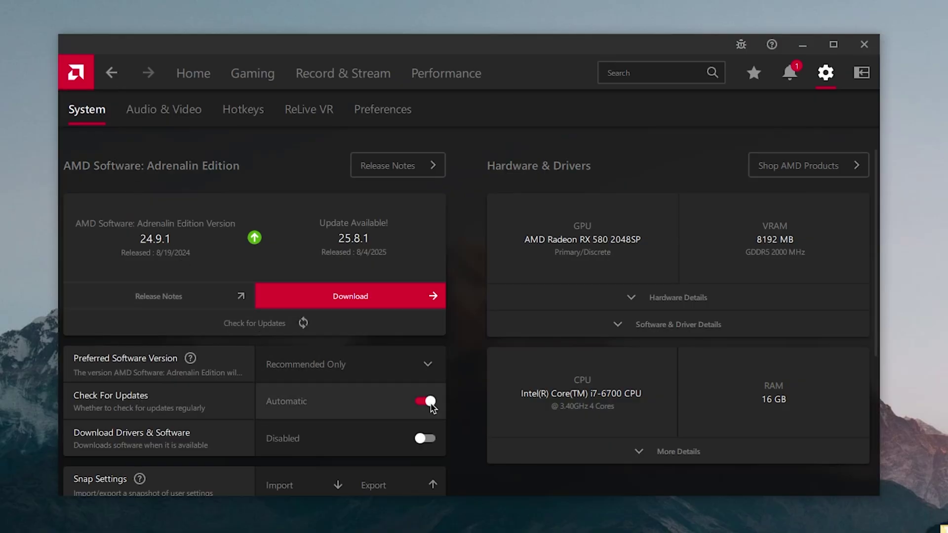
left_click(430, 402)
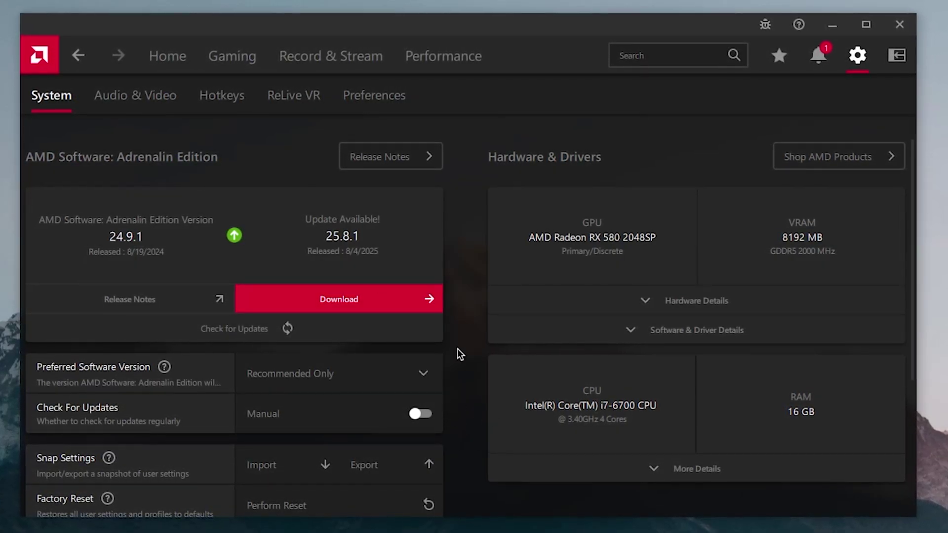
scroll(481, 380, "down", 4)
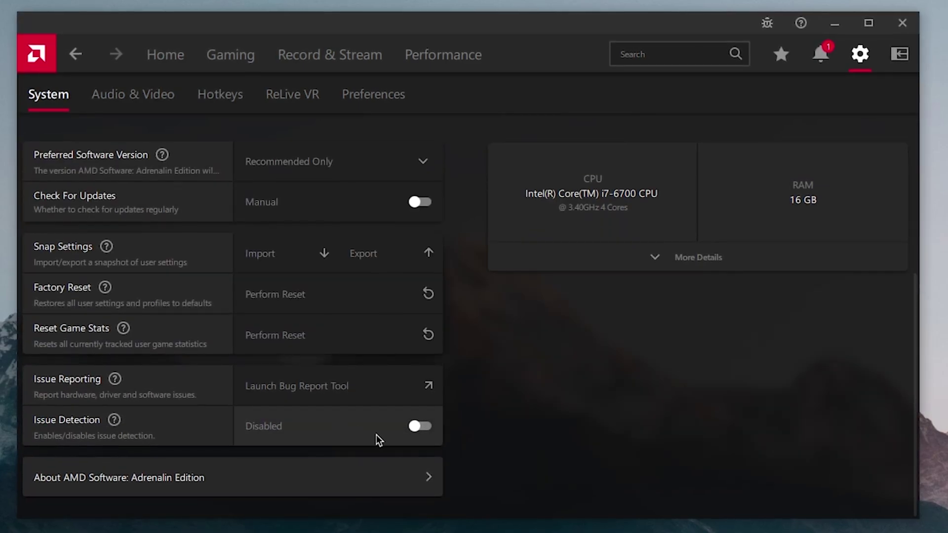
scroll(376, 435, "up", 4)
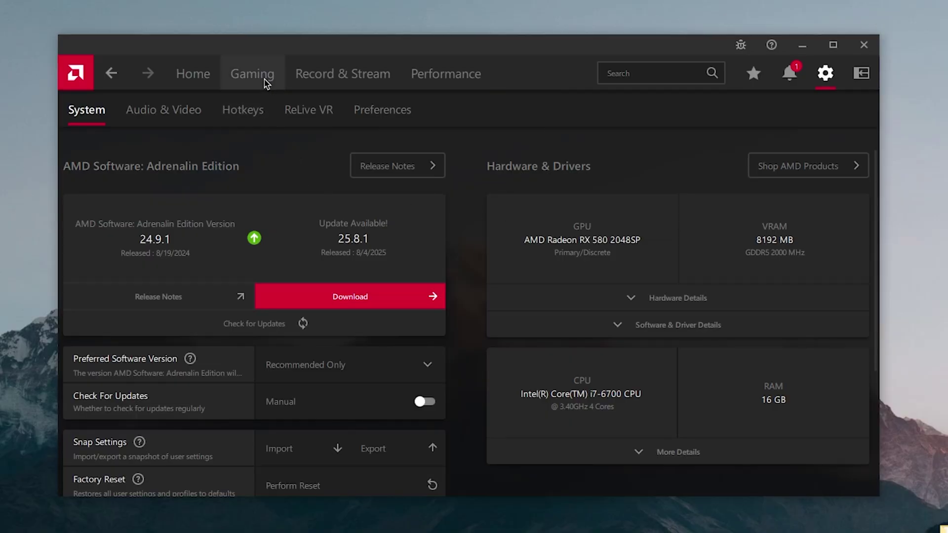
Expand Gaming > Graphics advanced options, leaving Anti-Aliasing on application settings
left_click(266, 83)
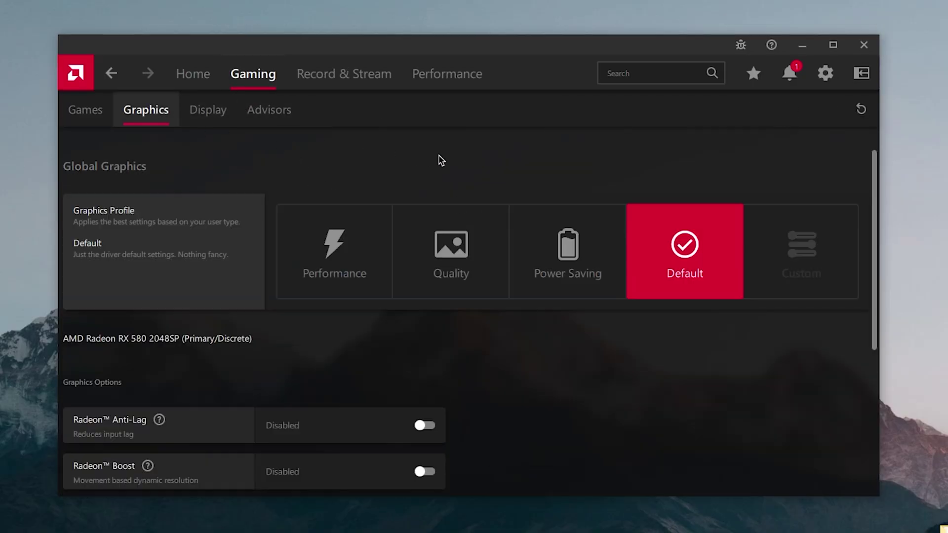
scroll(524, 348, "down", 2)
scroll(524, 348, "down", 4)
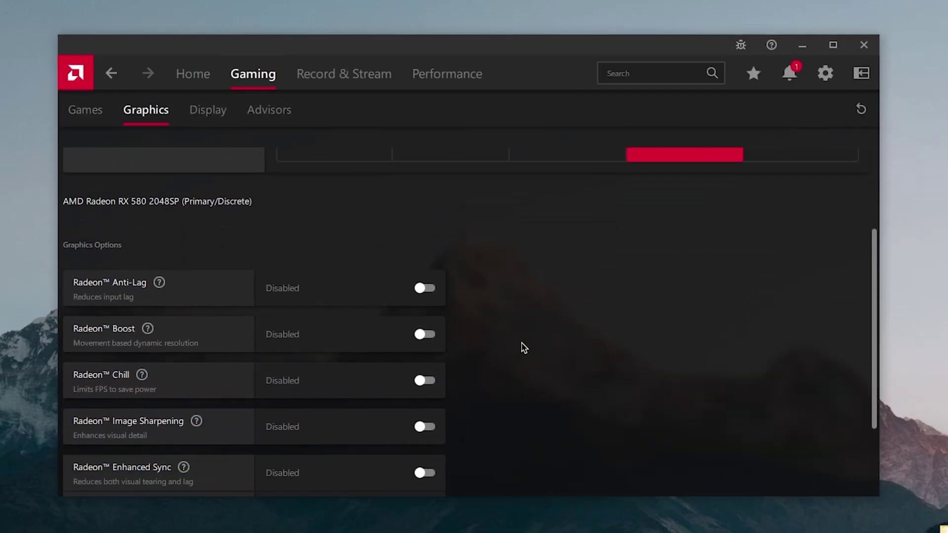
left_click(96, 463)
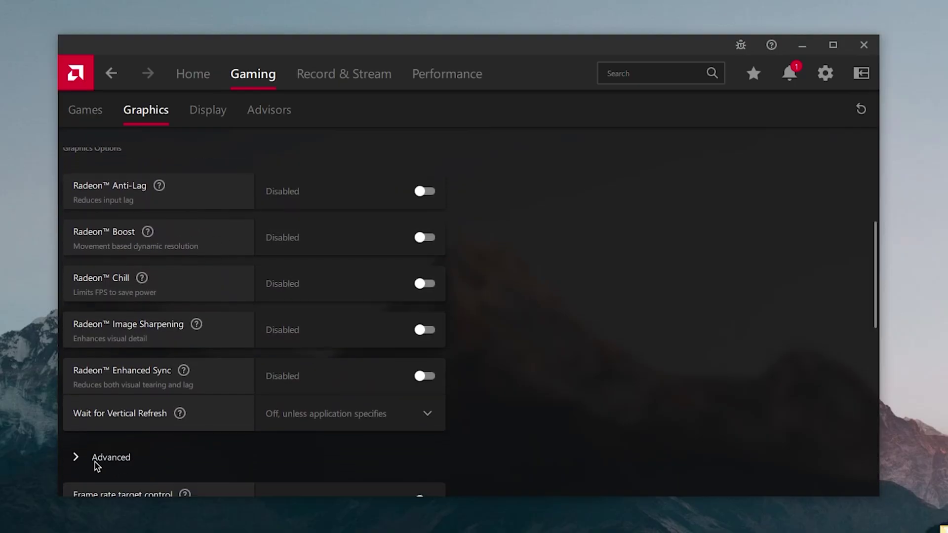
left_click_drag(873, 244, 874, 328)
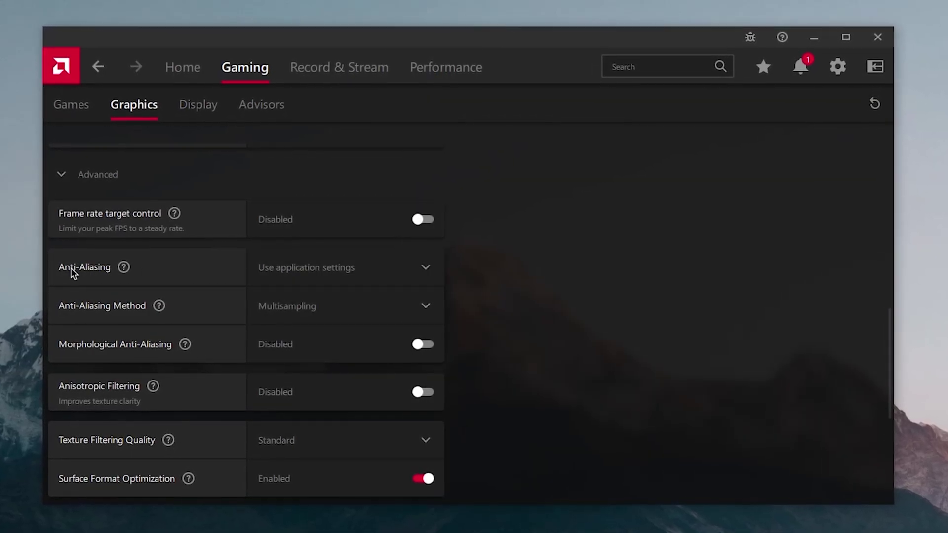
left_click(401, 278)
left_click(364, 303)
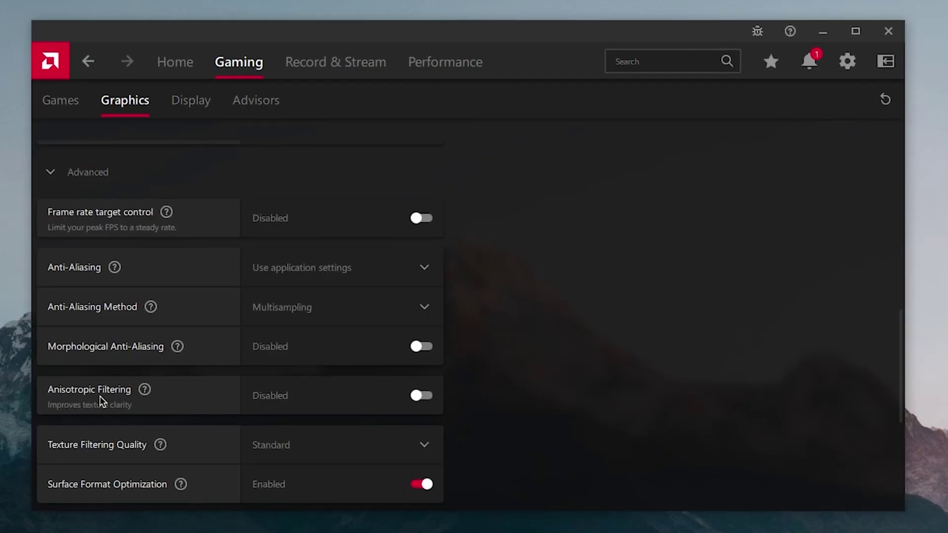
Set Texture Filtering Quality to Performance and Tessellation Mode to Use application settings
scroll(148, 387, "down", 2)
left_click(353, 398)
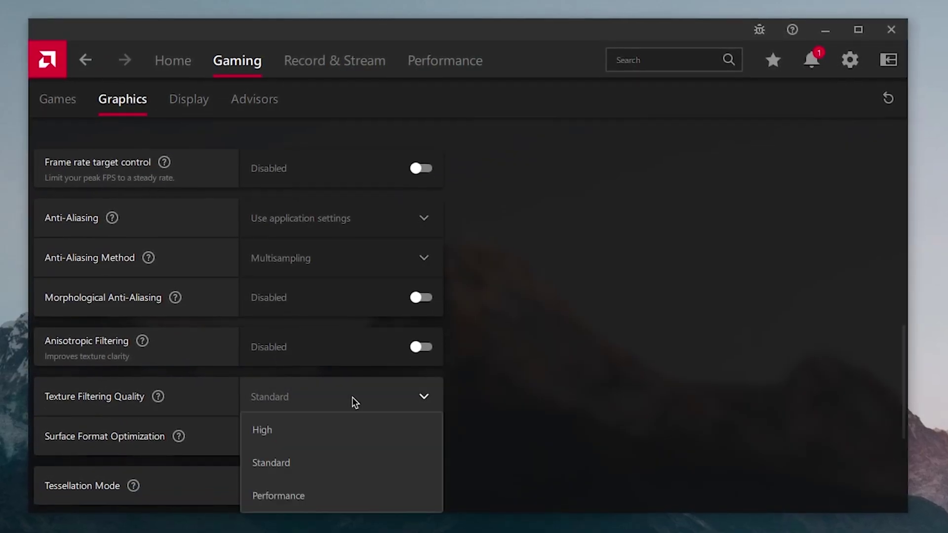
left_click(294, 506)
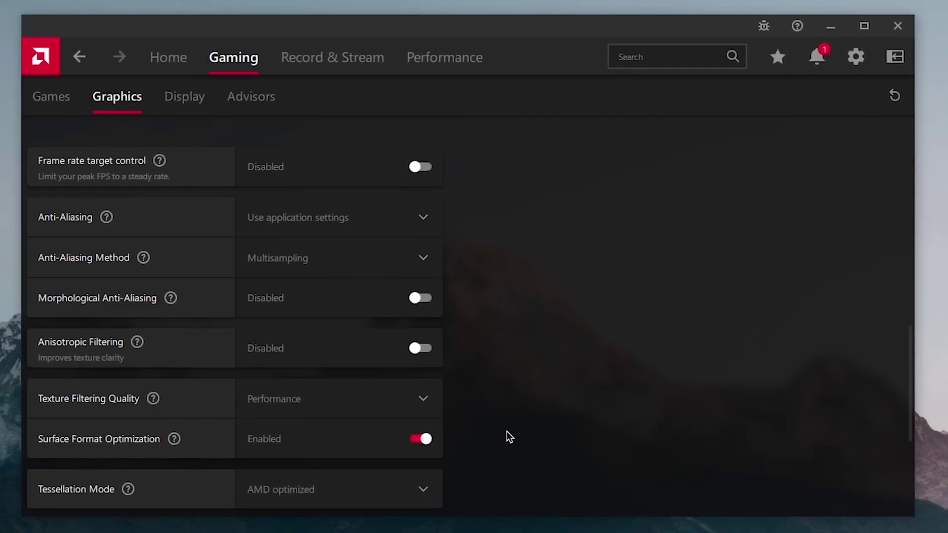
scroll(510, 437, "down", 1)
left_click(366, 441)
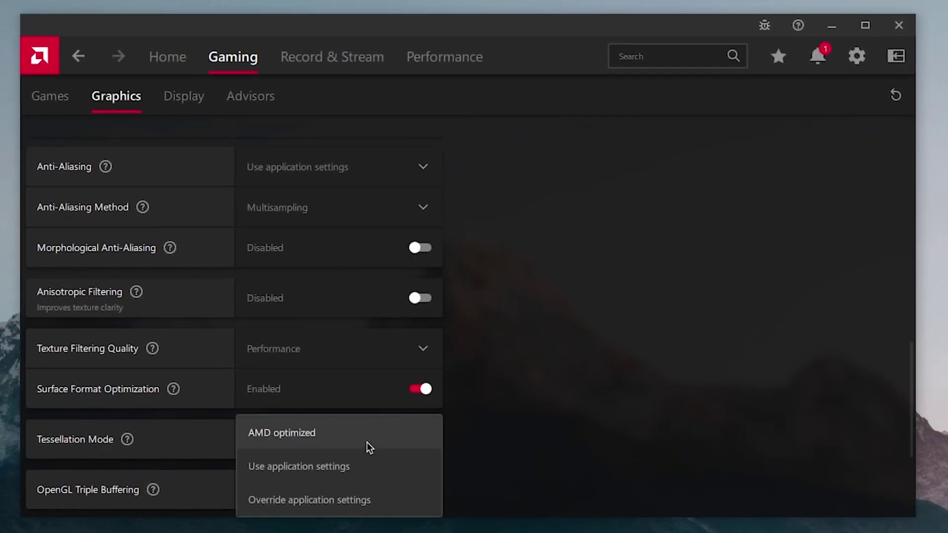
left_click(359, 466)
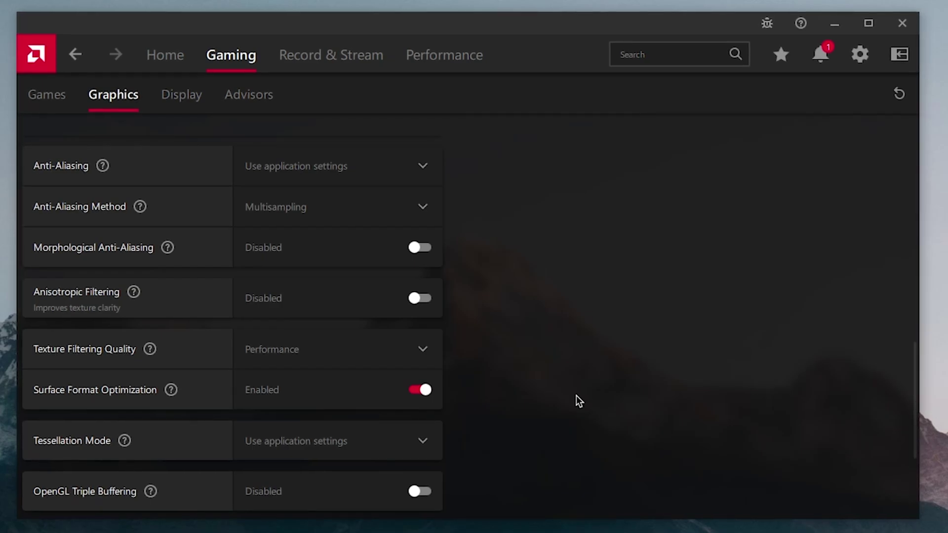
scroll(576, 395, "down", 1)
scroll(335, 414, "down", 2)
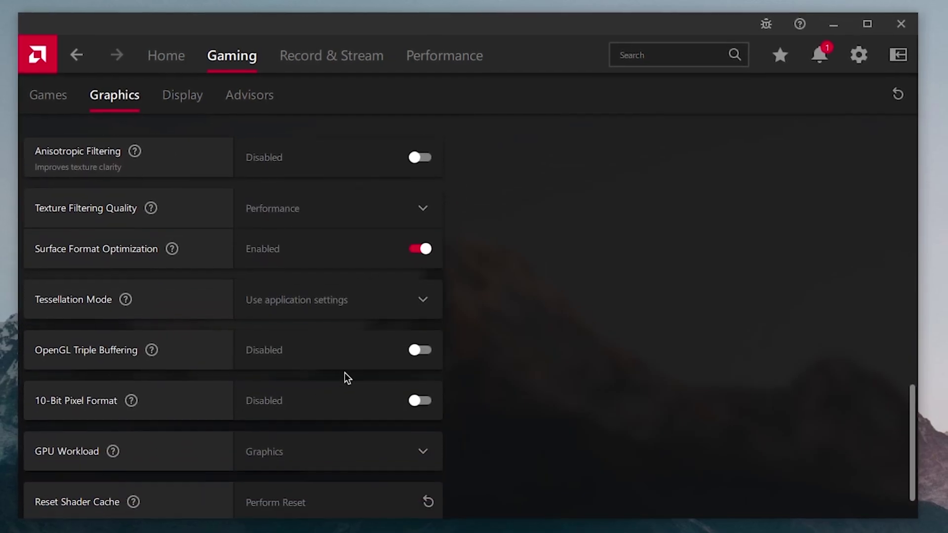
scroll(320, 385, "down", 2)
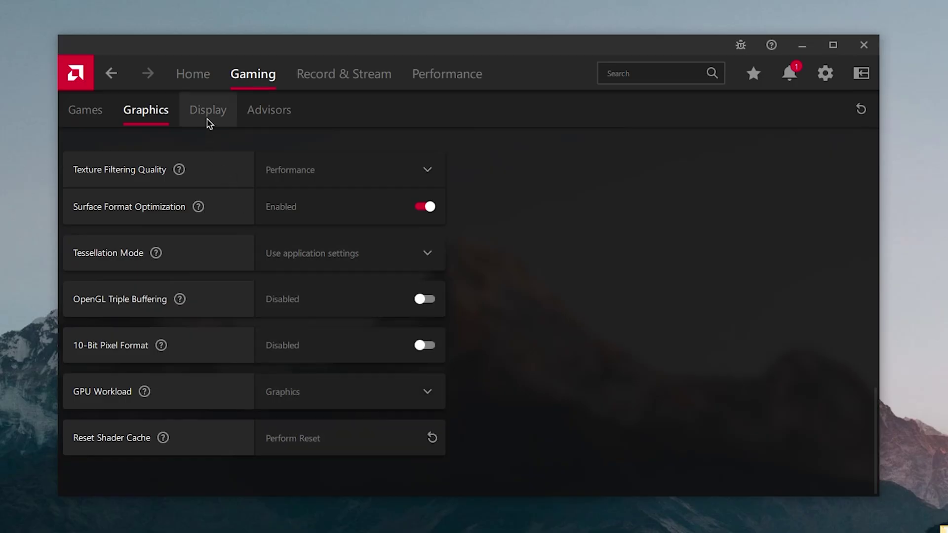
Enable Custom Color on the Display tab, raise Saturation to 129, and show Record & Stream
left_click(213, 123)
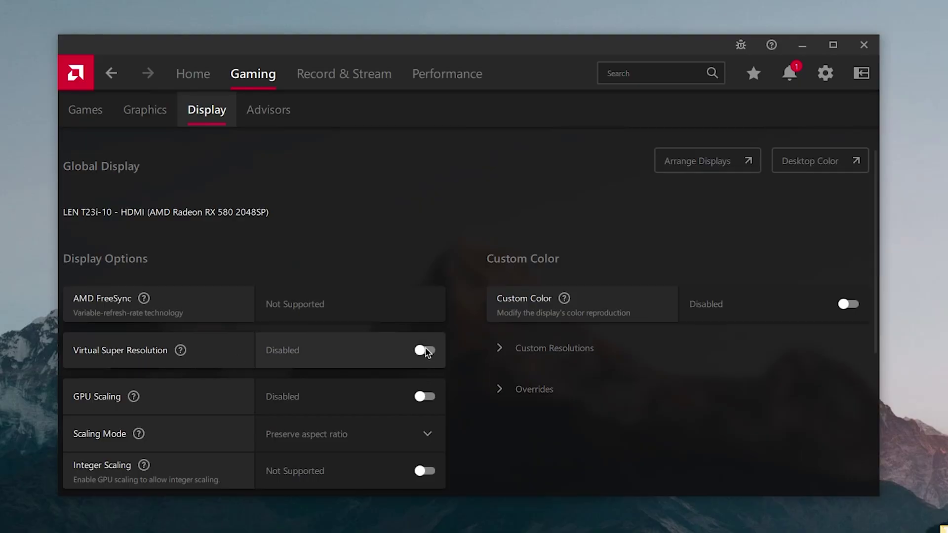
scroll(427, 352, "down", 5)
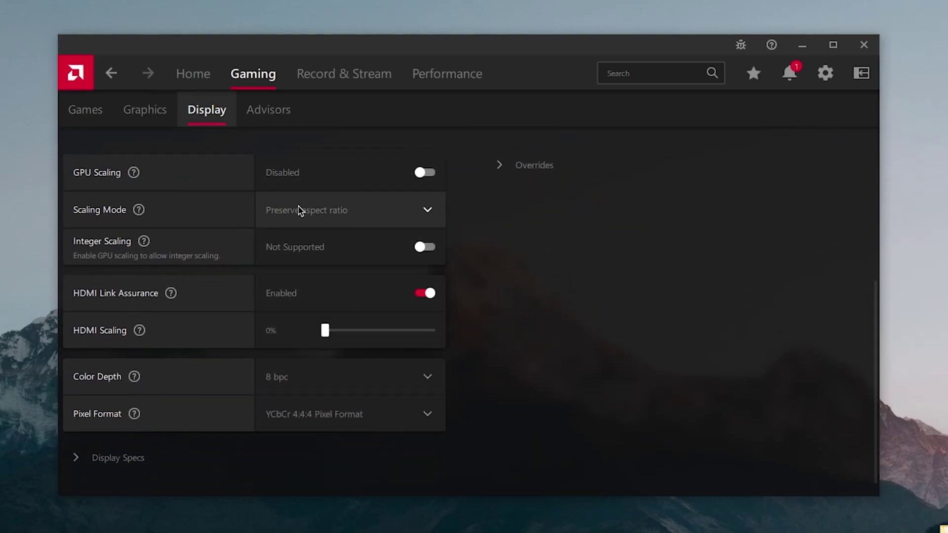
scroll(321, 395, "up", 5)
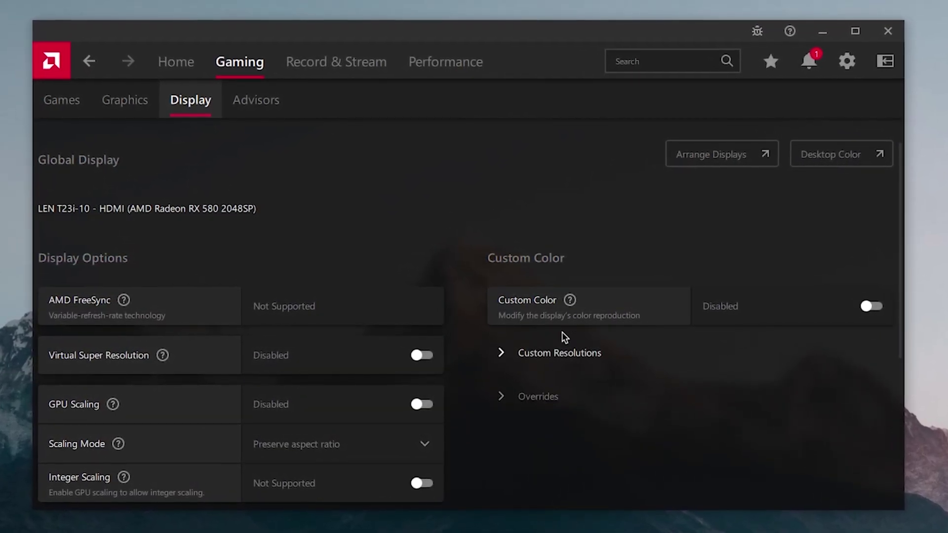
left_click(860, 323)
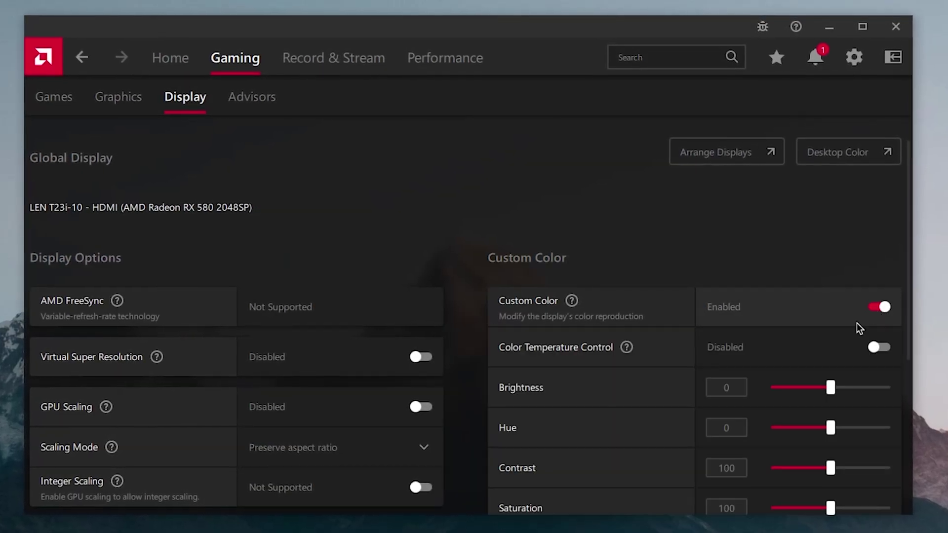
scroll(639, 383, "down", 1)
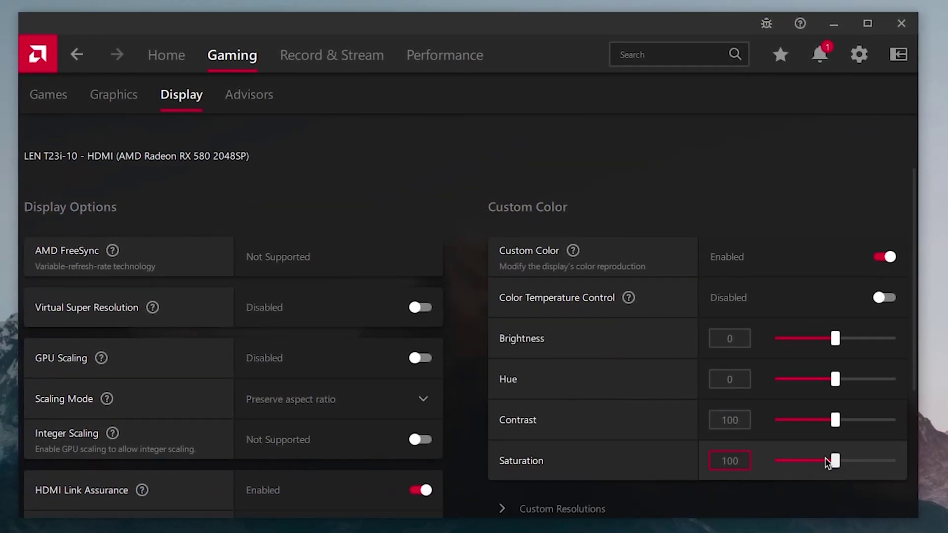
left_click_drag(825, 457, 851, 459)
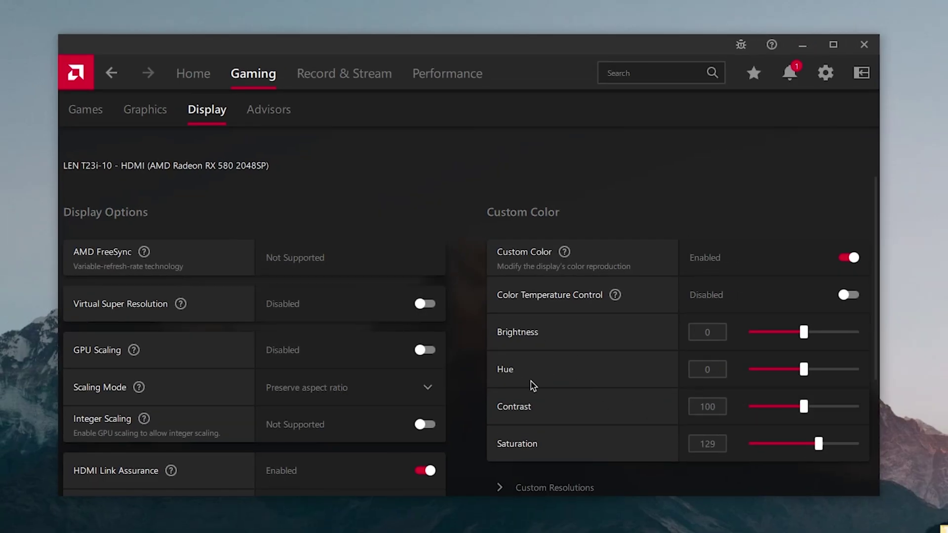
left_click(371, 79)
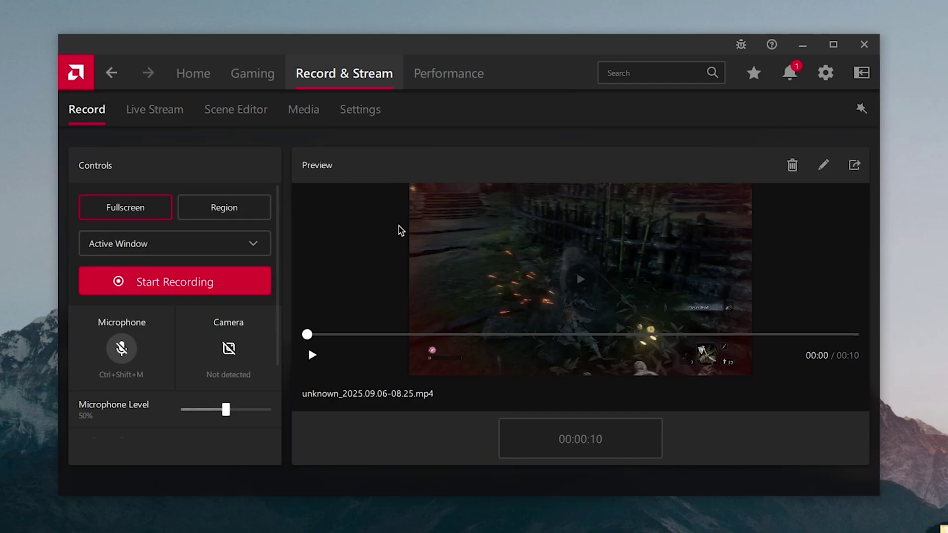
Under Performance > Tuning, select Custom manual tuning, accept the EULA, and enable Fan Tuning
left_click(459, 82)
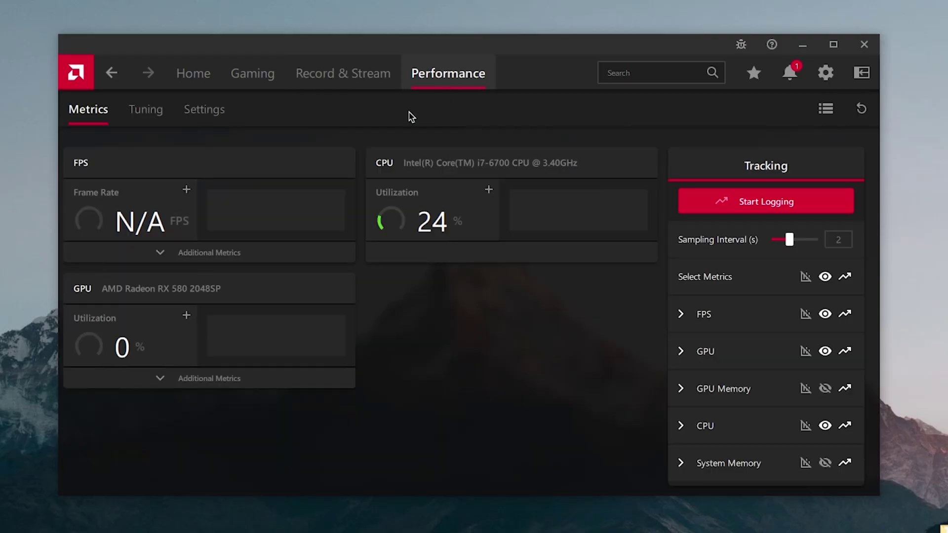
left_click(151, 116)
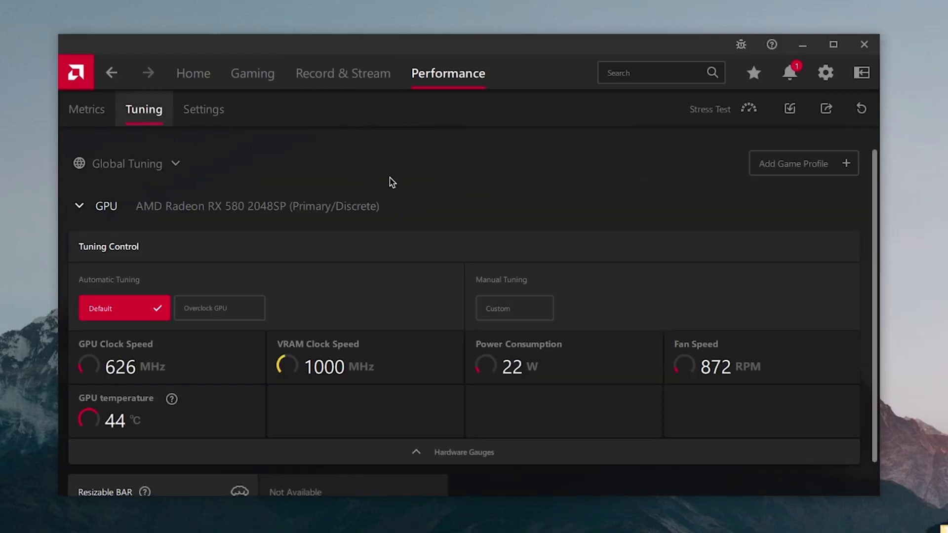
scroll(390, 181, "down", 1)
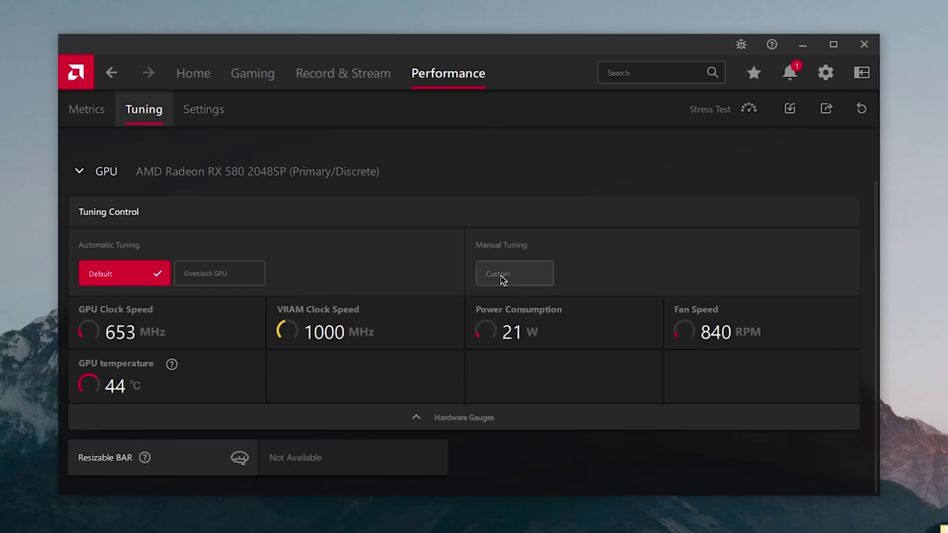
left_click(518, 278)
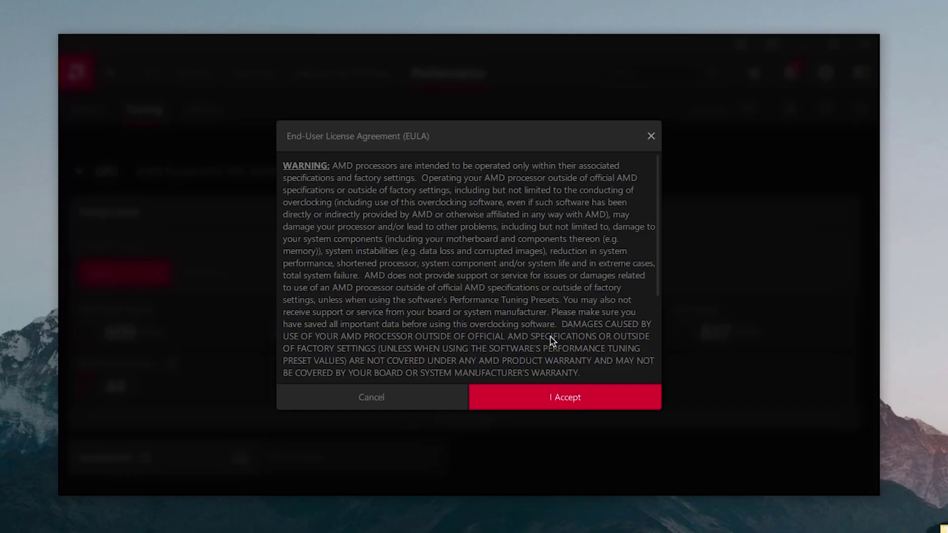
left_click(580, 402)
scroll(567, 321, "down", 3)
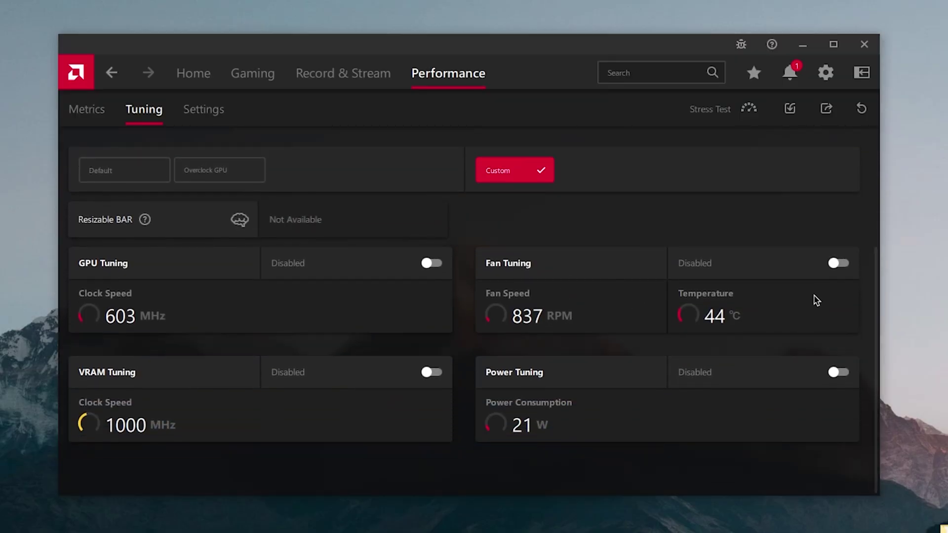
left_click(842, 266)
scroll(756, 311, "down", 3)
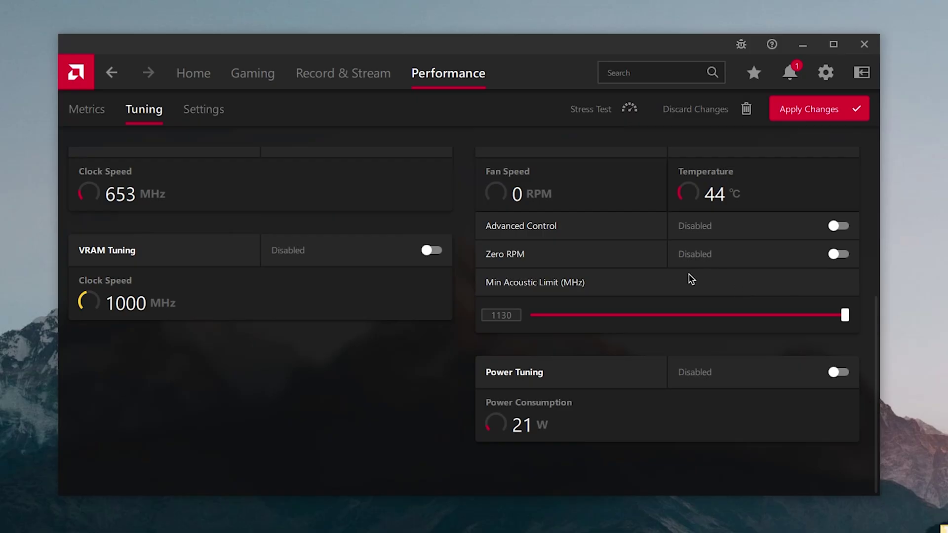
scroll(672, 247, "up", 5)
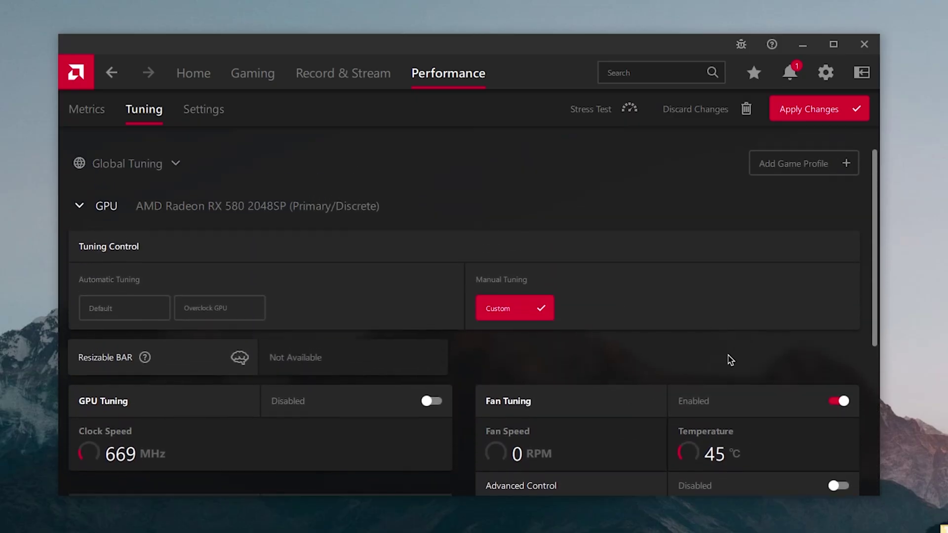
scroll(729, 359, "down", 2)
scroll(672, 336, "down", 3)
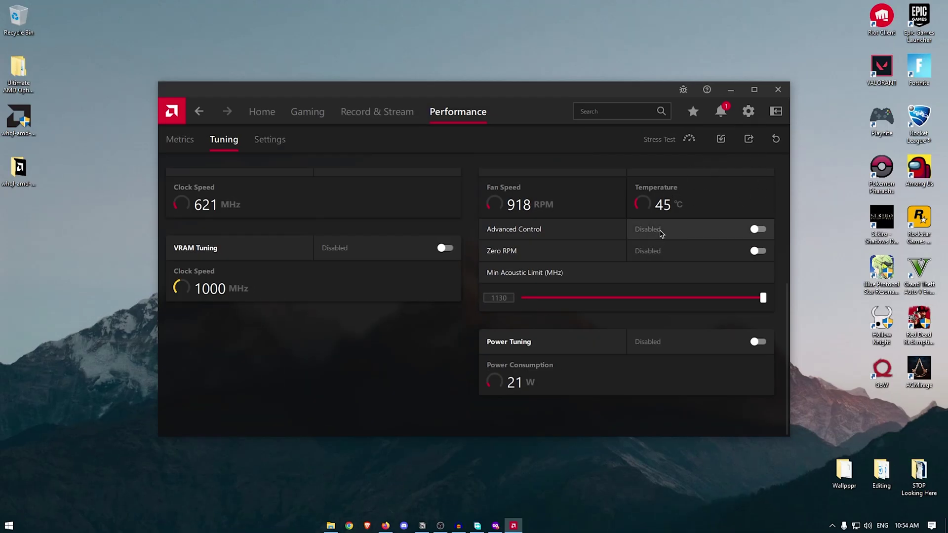
Close Adrenalin and run Clear.bat from 1-AMD Tweaks as administrator
left_click(778, 89)
double_click(19, 69)
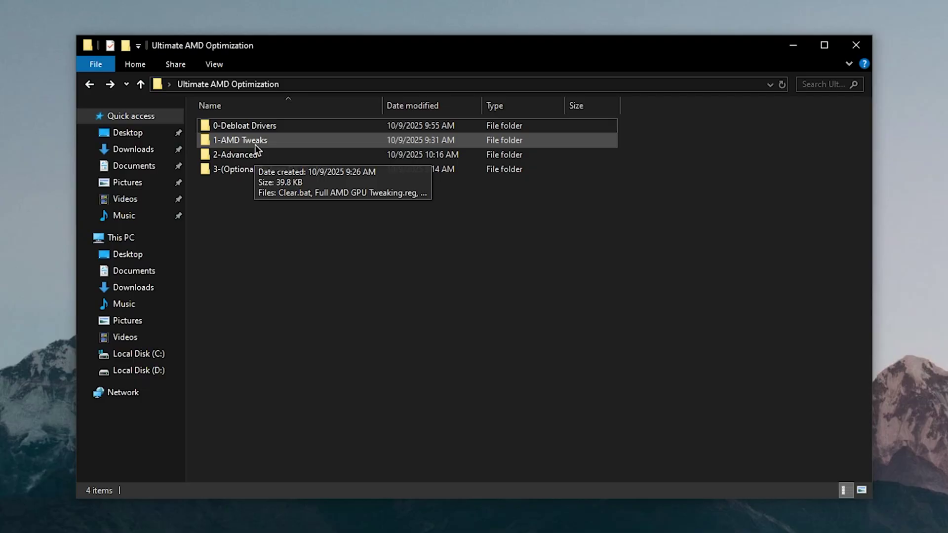
double_click(255, 143)
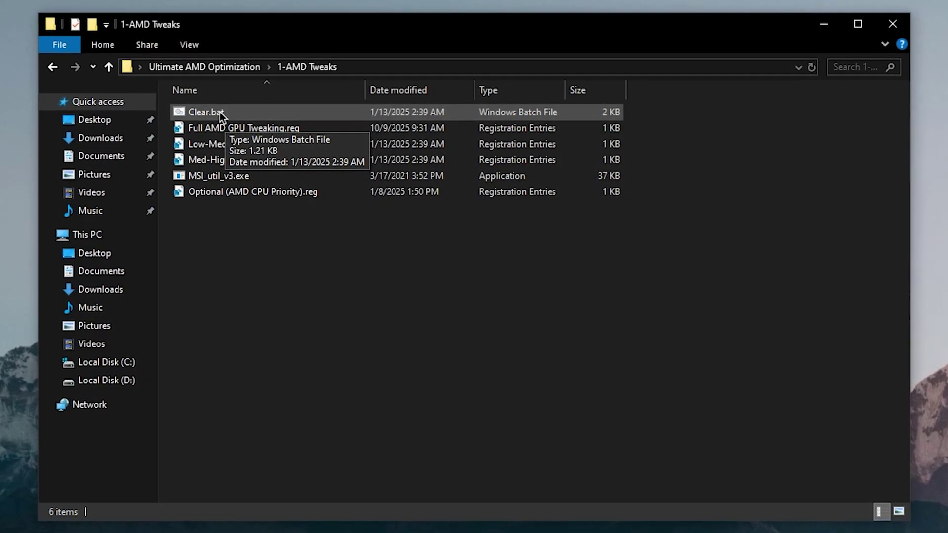
right_click(219, 112)
left_click(277, 169)
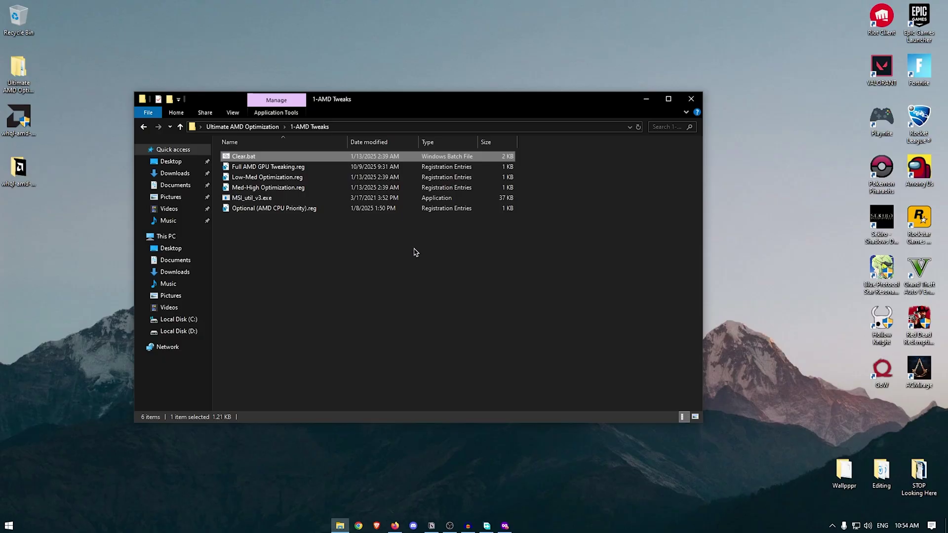
Open Full AMD GPU Tweaking.reg in Notepad for editing
left_click(282, 167)
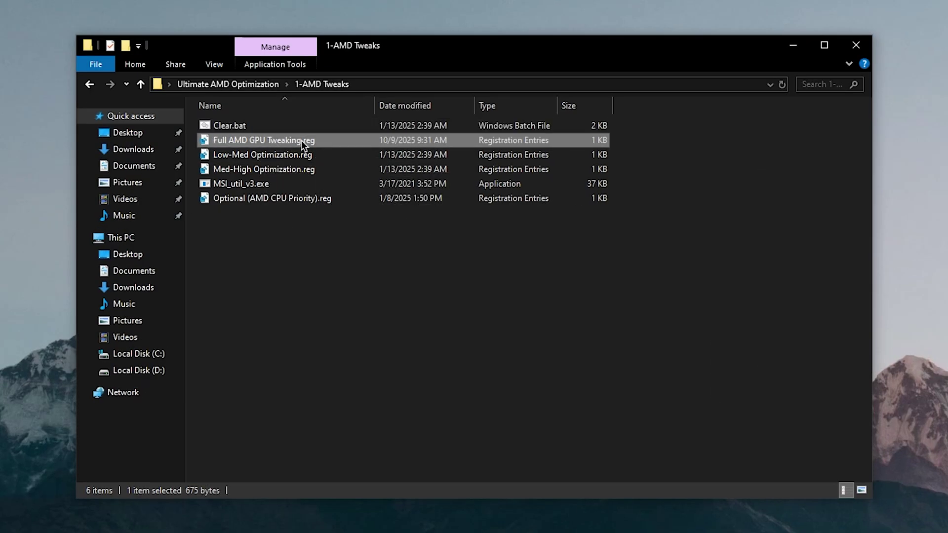
right_click(301, 140)
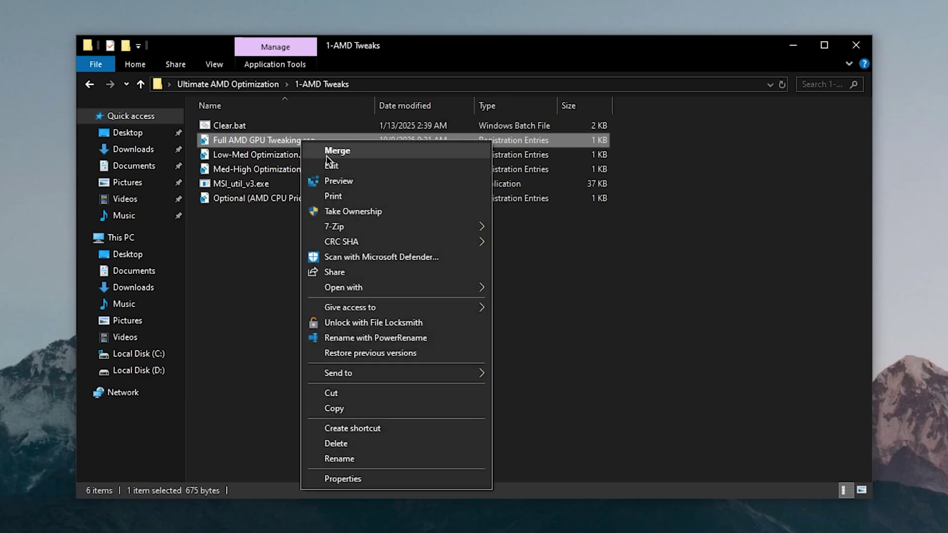
left_click(327, 164)
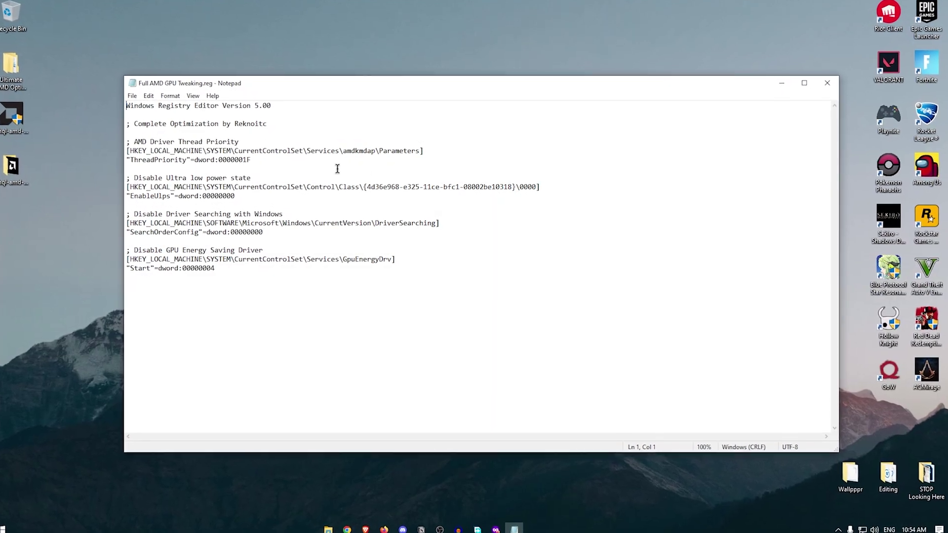
Highlight the driver thread priority and ultra low power state comments in the .reg file
left_click(138, 142)
left_click_drag(130, 140, 230, 140)
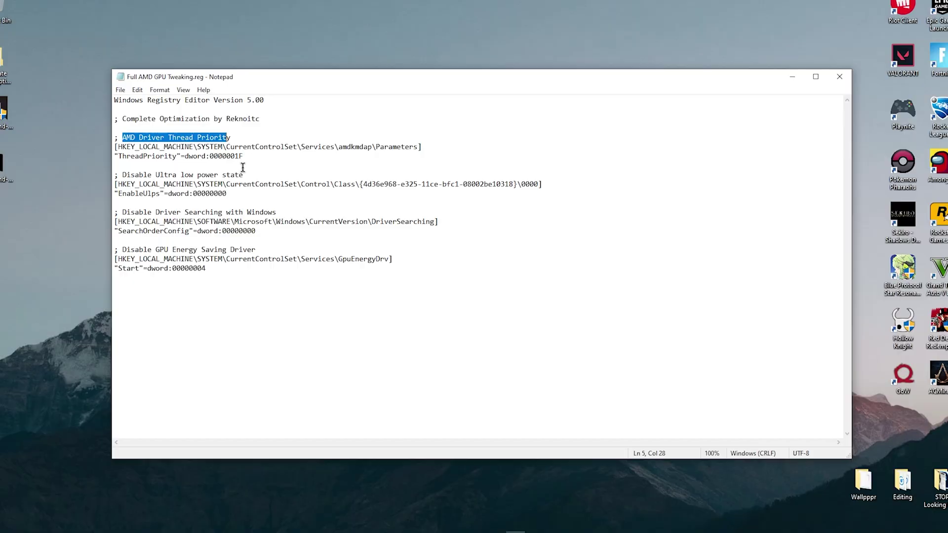
left_click_drag(123, 175, 139, 176)
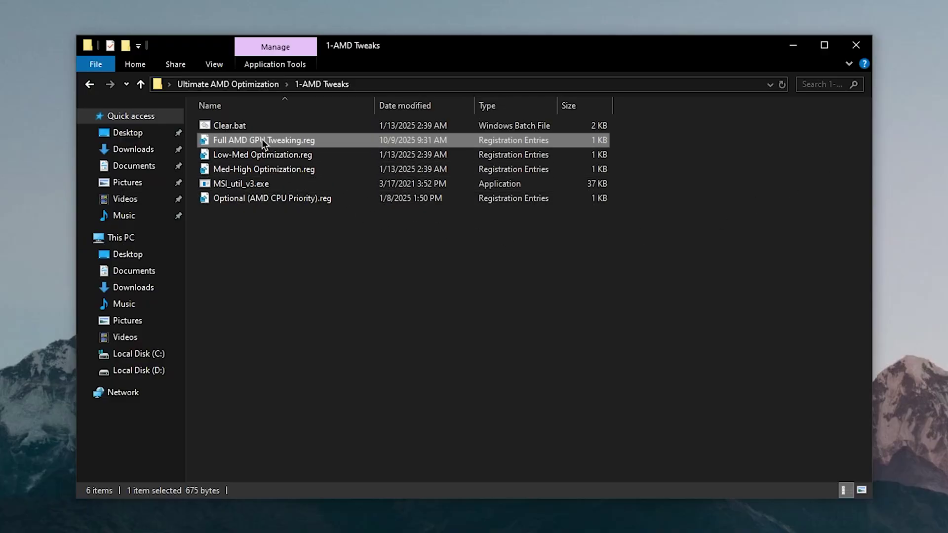
Merge Full AMD GPU Tweaking.reg into the registry and select Low-Med Optimization.reg
double_click(262, 138)
left_click(655, 295)
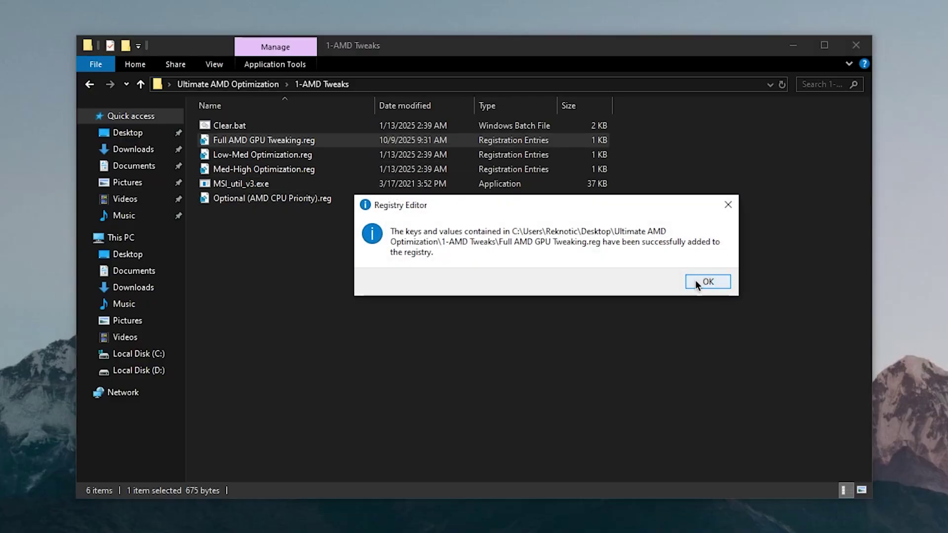
left_click(707, 282)
left_click(284, 169)
left_click(280, 153)
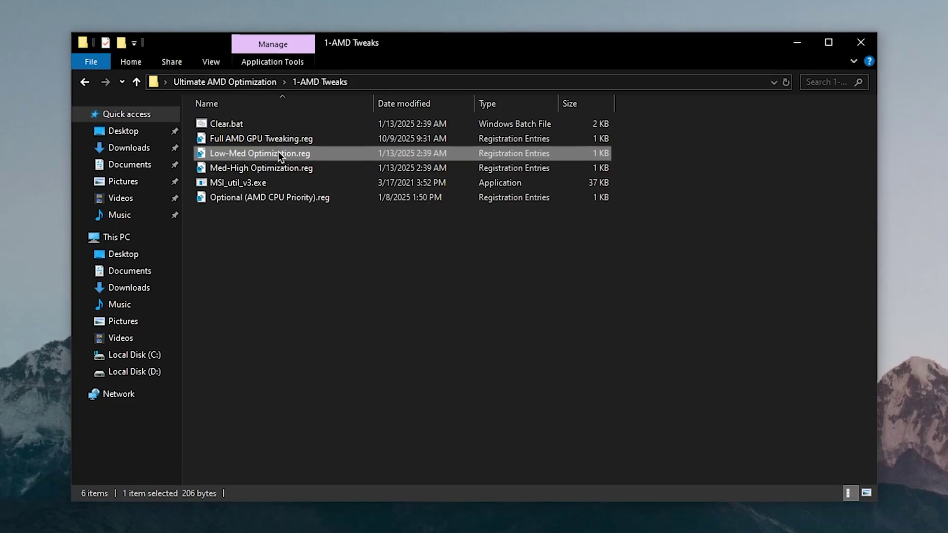
left_click(284, 168)
left_click(281, 154)
left_click(286, 168)
left_click(289, 154)
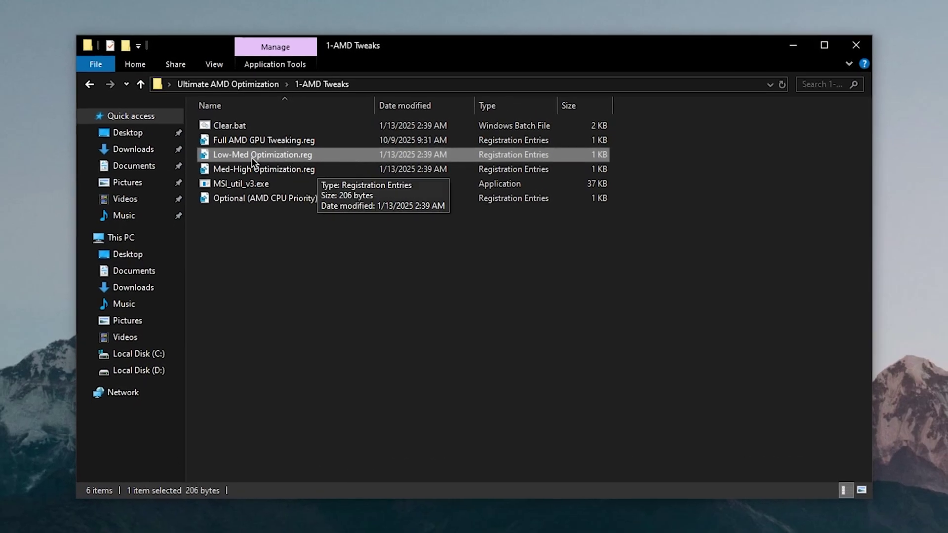
Merge Low-Med Optimization.reg, then bring up the actions for MSI_util_v3.exe
double_click(251, 158)
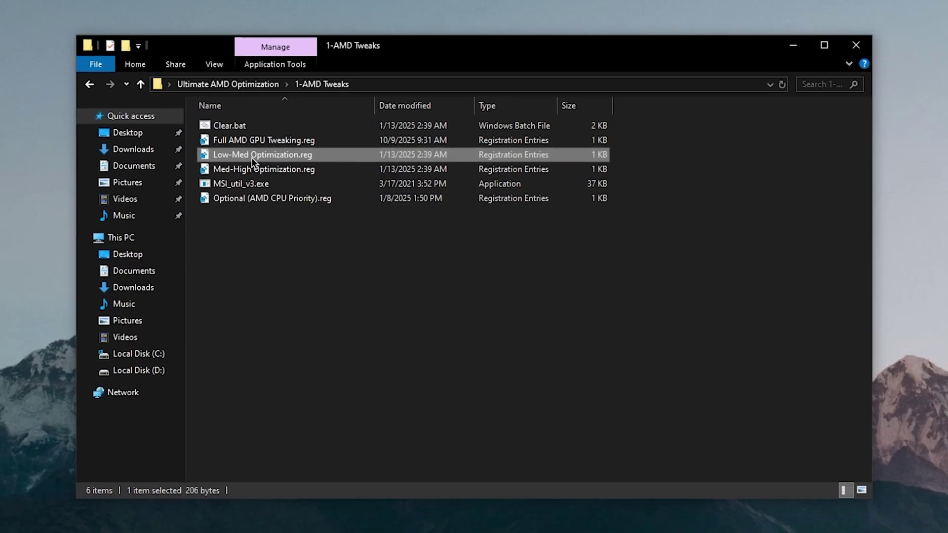
left_click(647, 297)
left_click(706, 280)
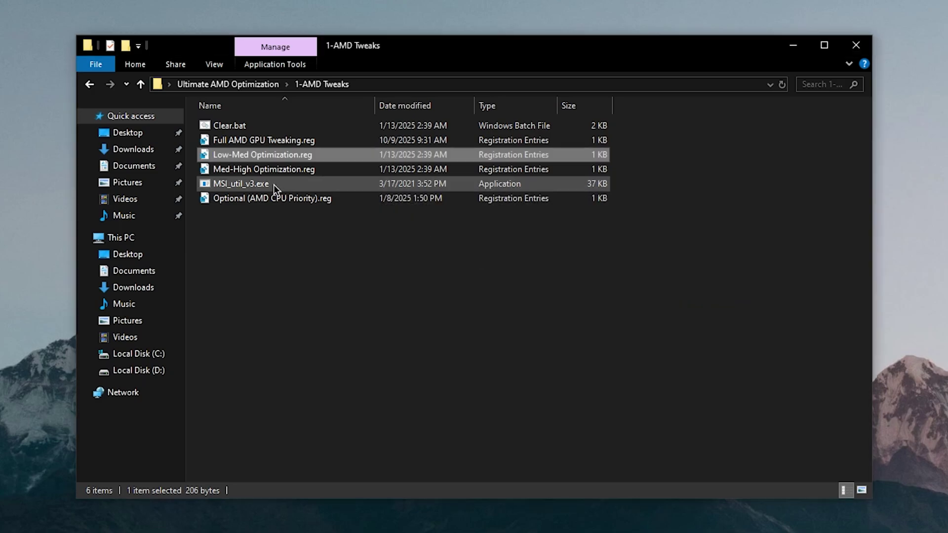
left_click(266, 183)
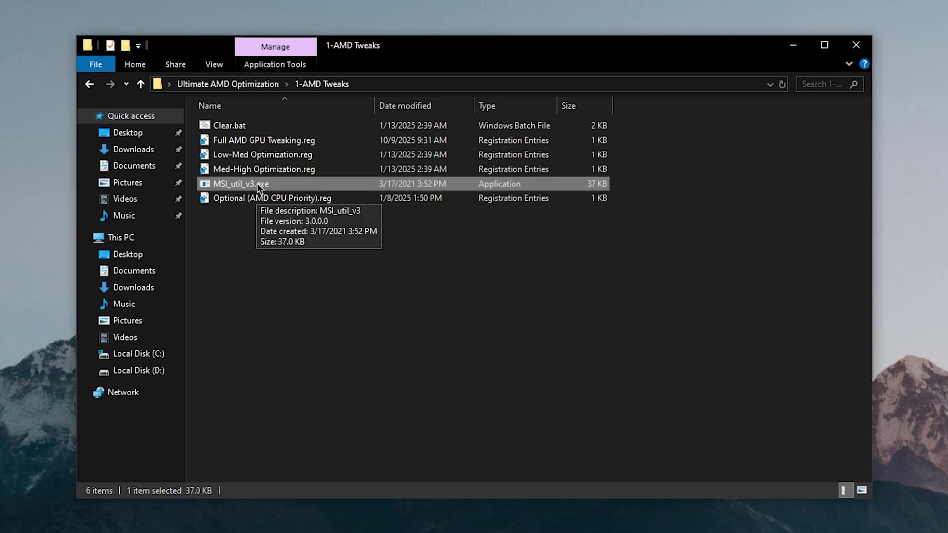
right_click(269, 185)
left_click(338, 213)
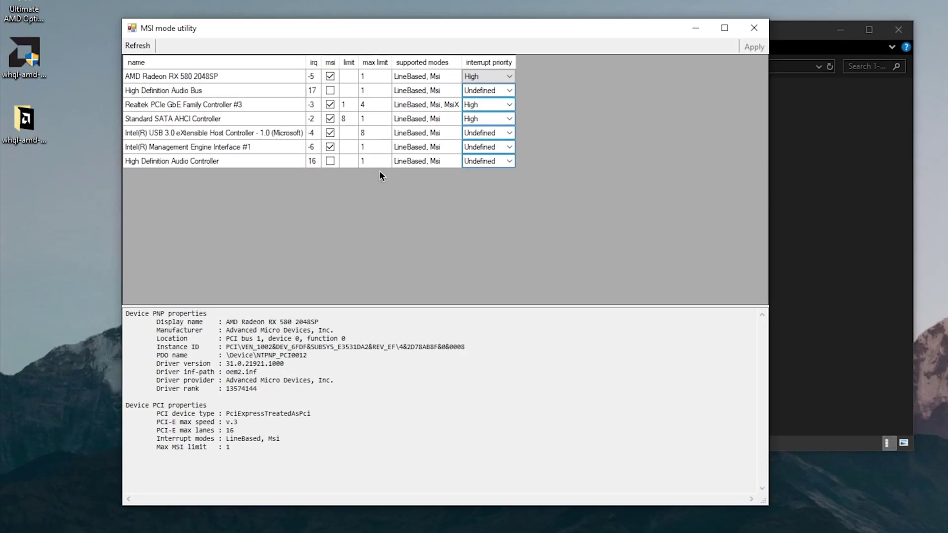
left_click(206, 76)
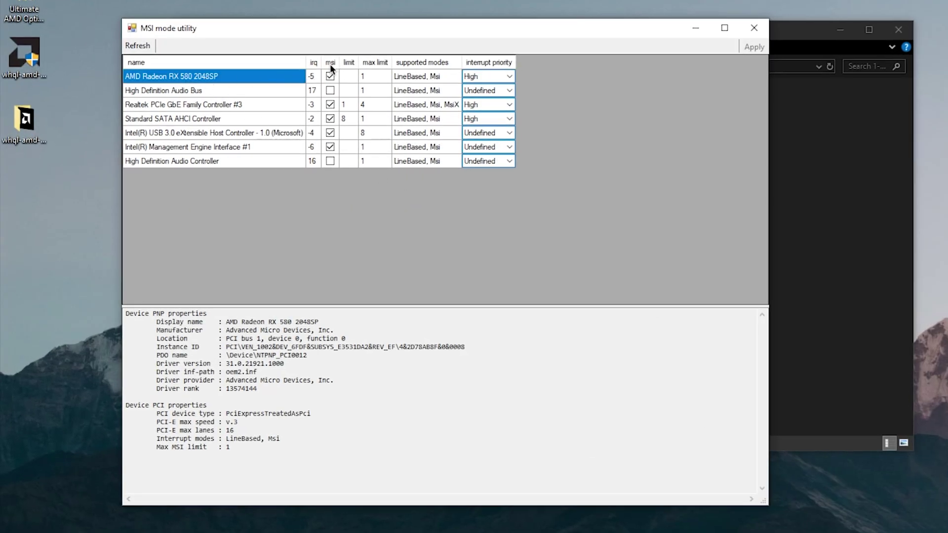
left_click(509, 77)
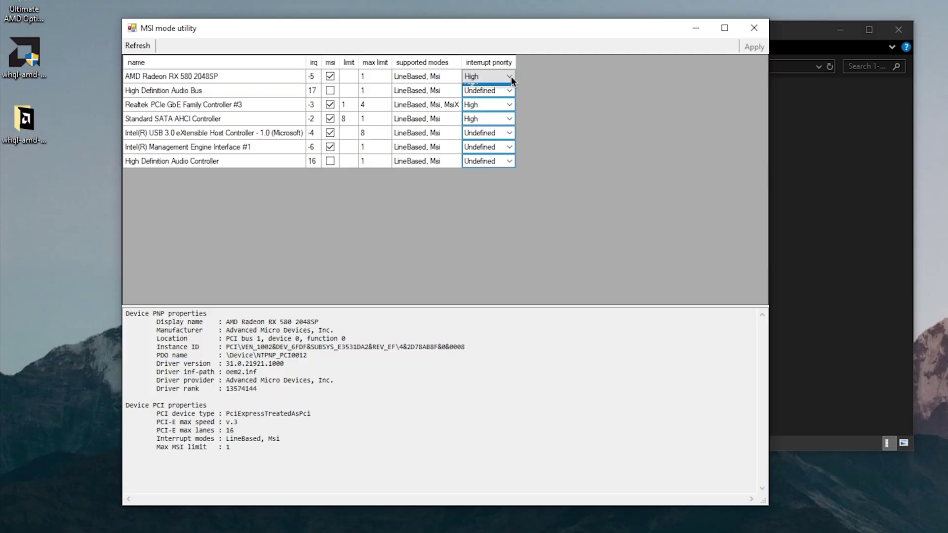
left_click(511, 77)
left_click(498, 110)
left_click(754, 28)
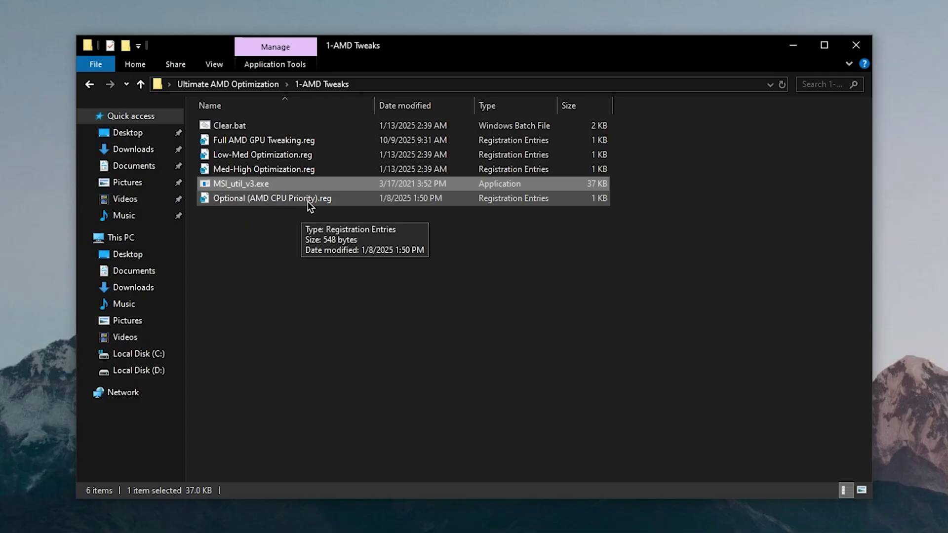
Go back from 1-AMD Tweaks to the Ultimate AMD Optimization folder
left_click(307, 201)
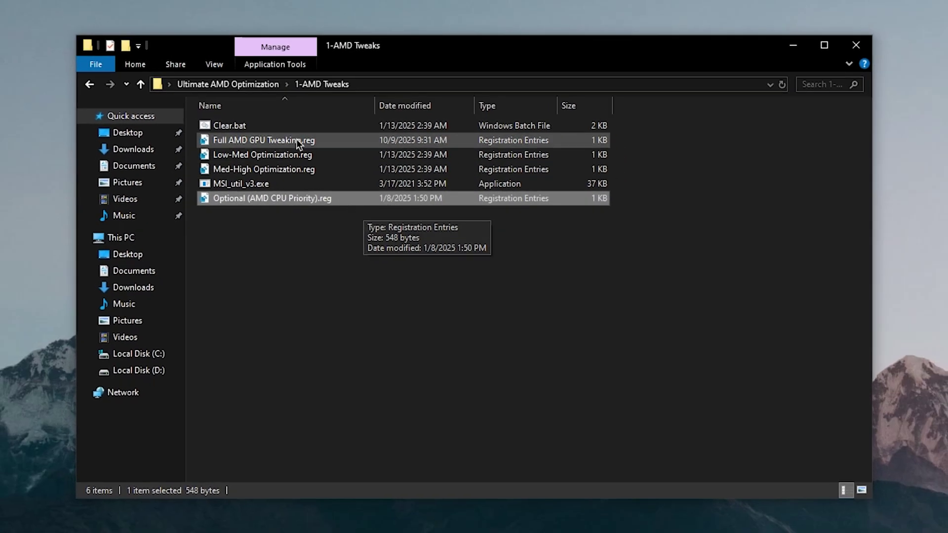
left_click(89, 85)
Open 2-Advanced and then its RX 5000, 6000, 7000 subfolder
double_click(253, 156)
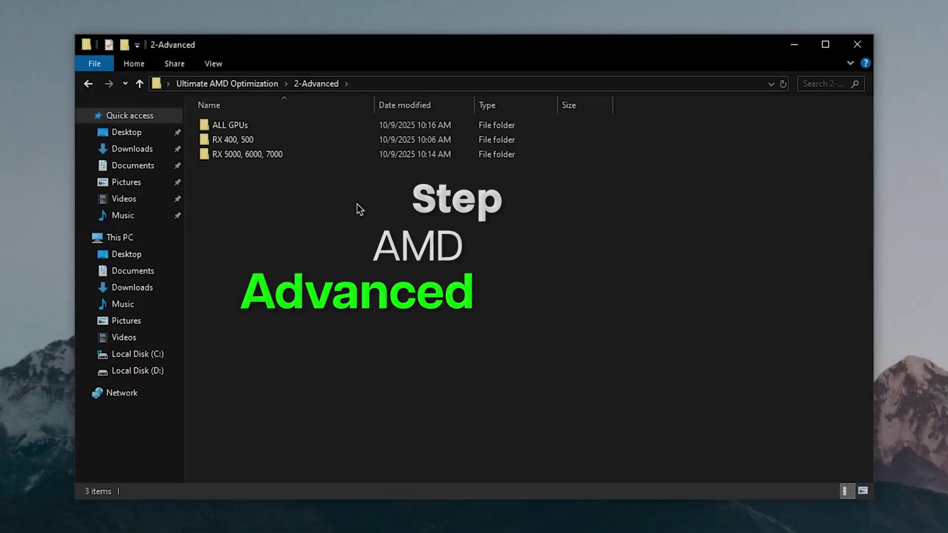
left_click(243, 125)
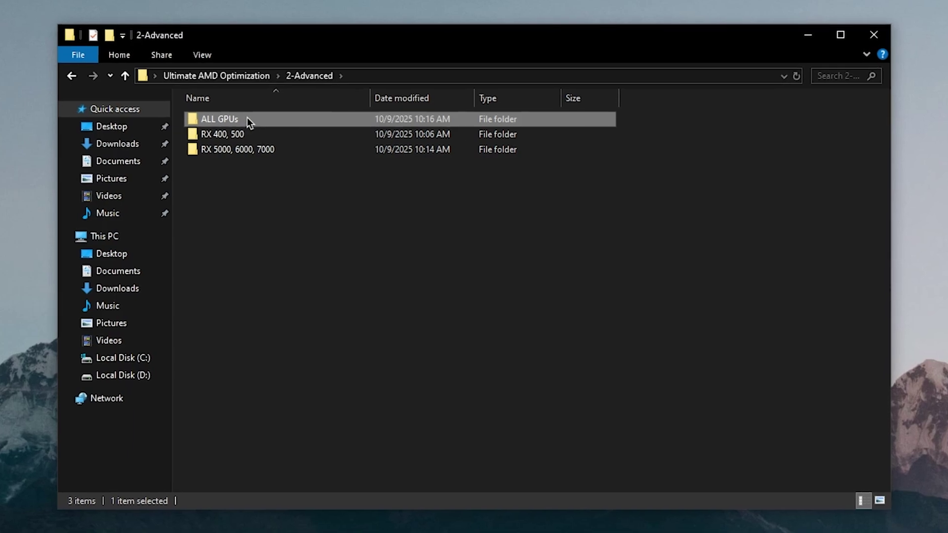
mouse_move(250, 119)
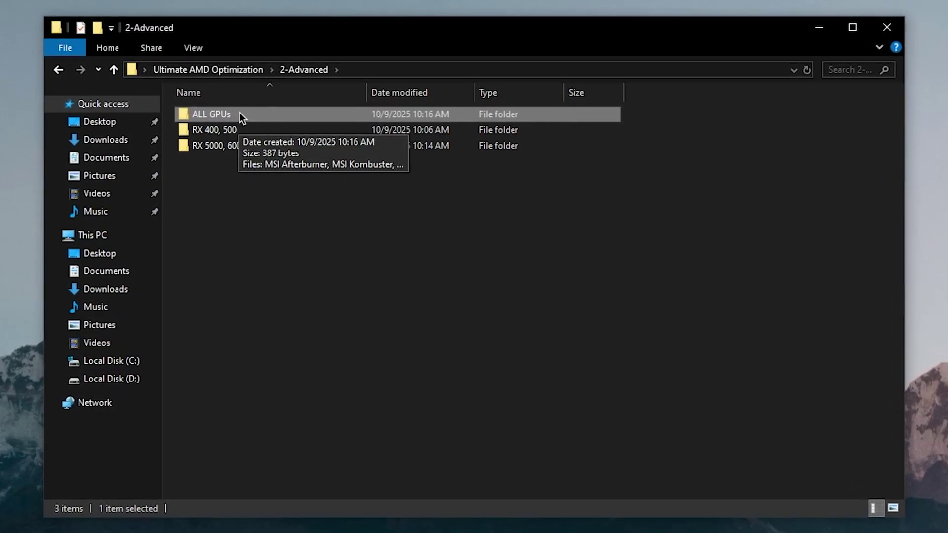
left_click(197, 127)
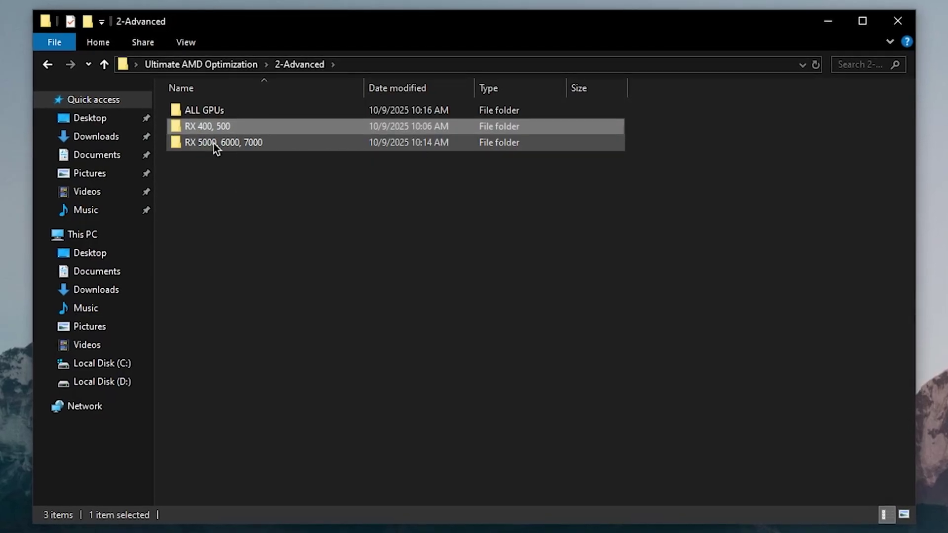
left_click(213, 144)
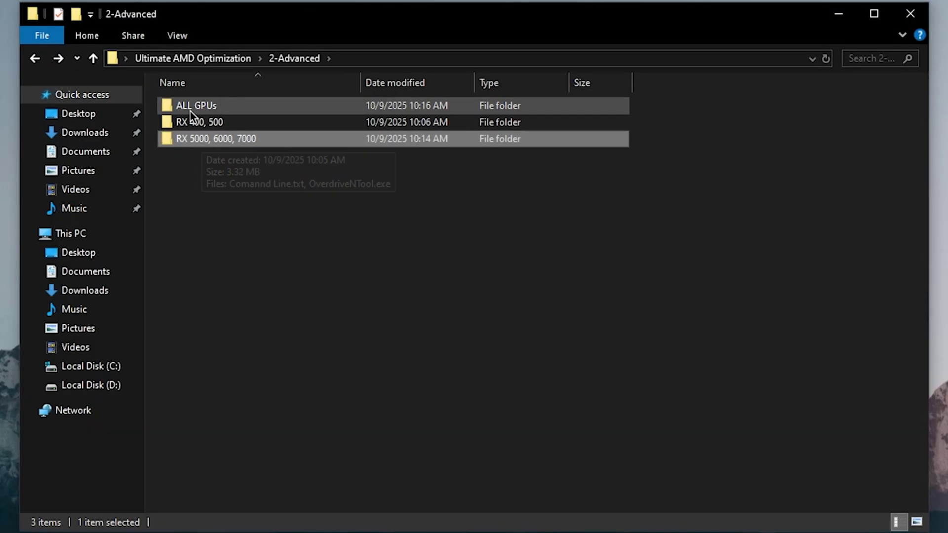
mouse_move(224, 107)
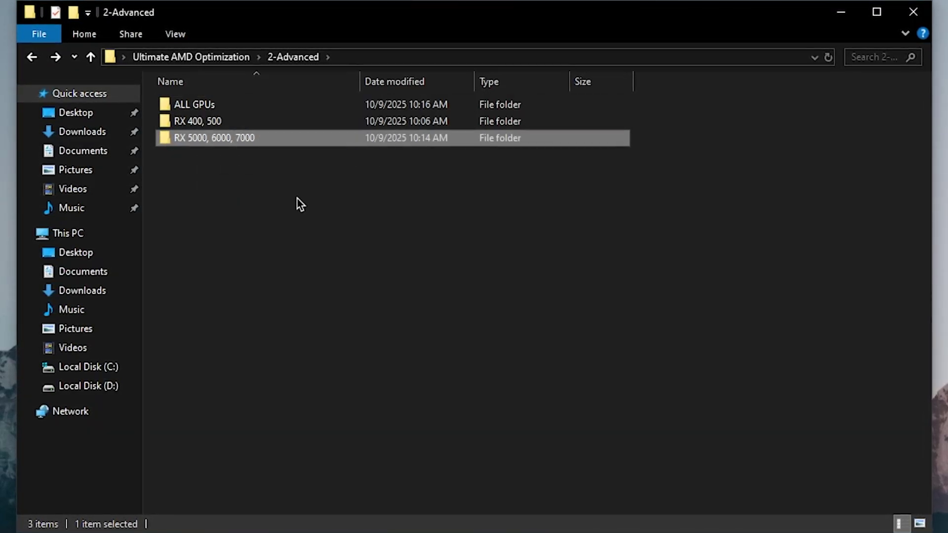
key("Return")
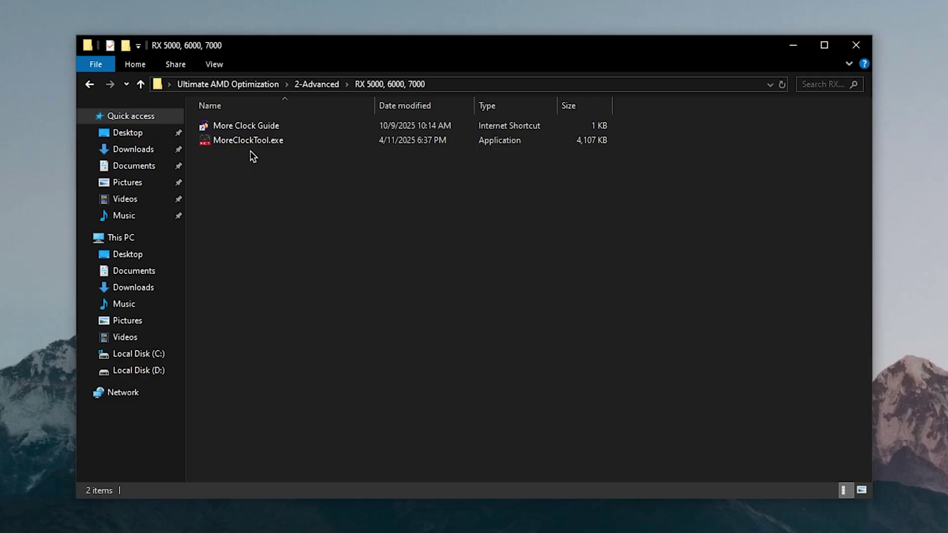
Run MoreClockTool.exe as administrator
mouse_move(283, 148)
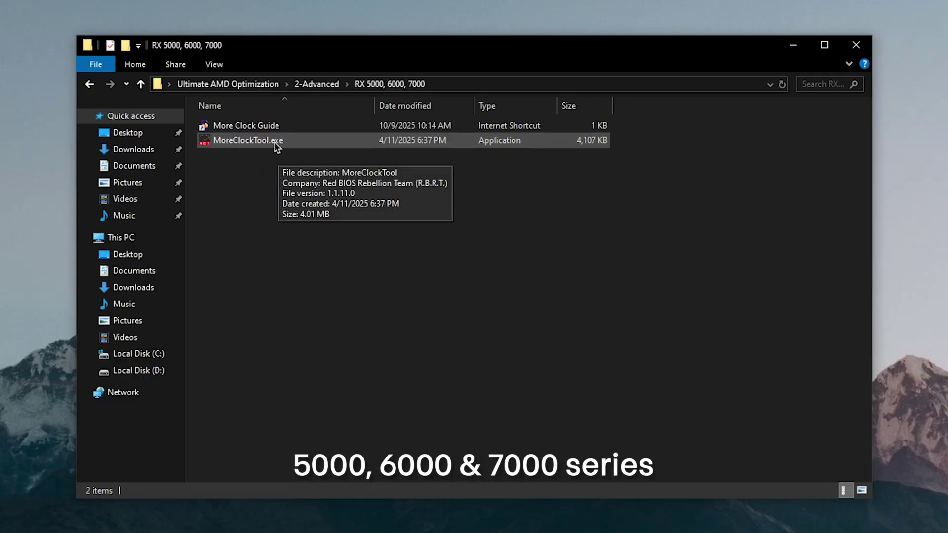
right_click(275, 142)
left_click(342, 172)
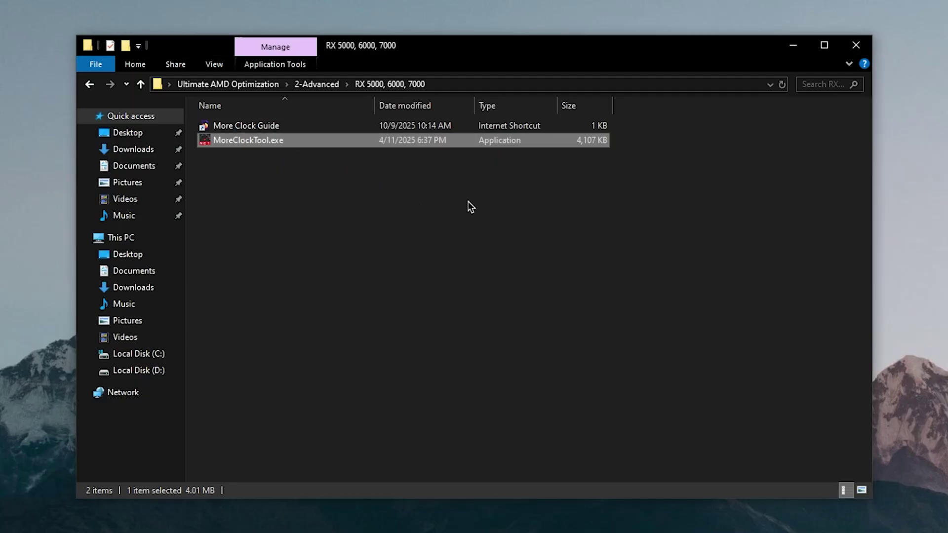
Open the More Clock Guide shortcut and scroll through the How to Use More Clock Tool guide
left_click(380, 208)
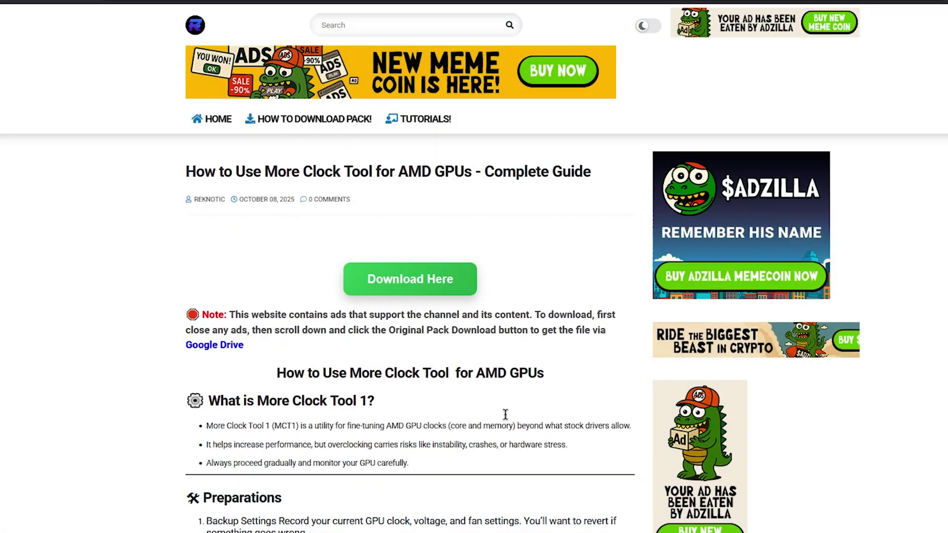
scroll(408, 364, "down", 3)
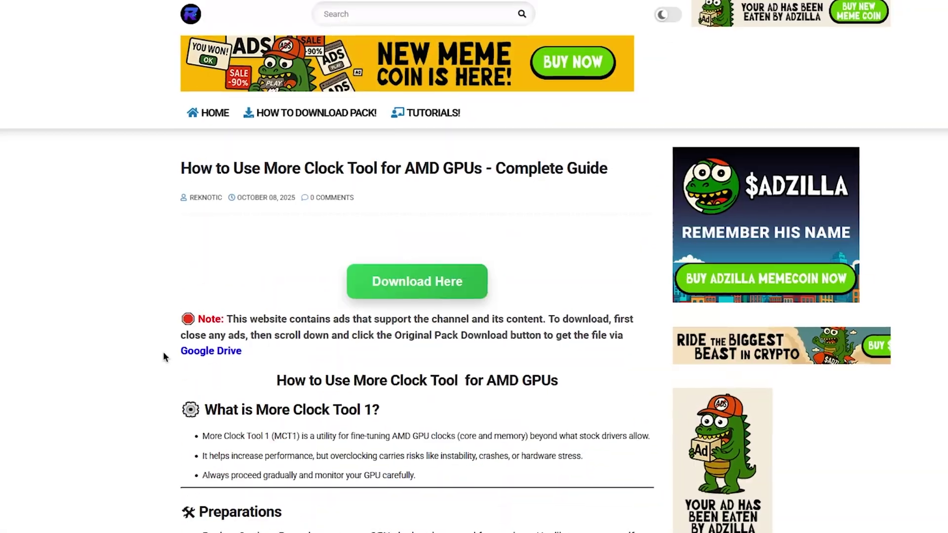
scroll(163, 351, "down", 5)
scroll(433, 304, "down", 10)
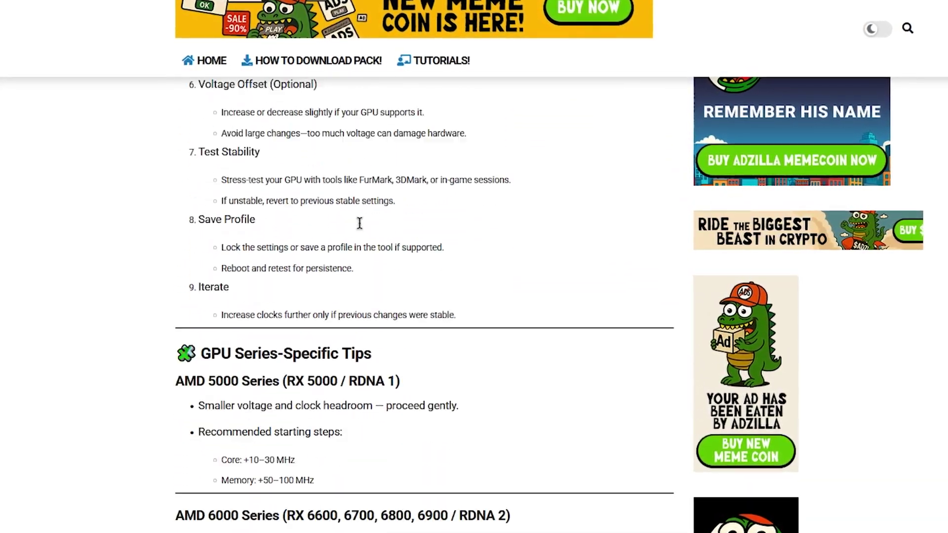
scroll(360, 224, "down", 11)
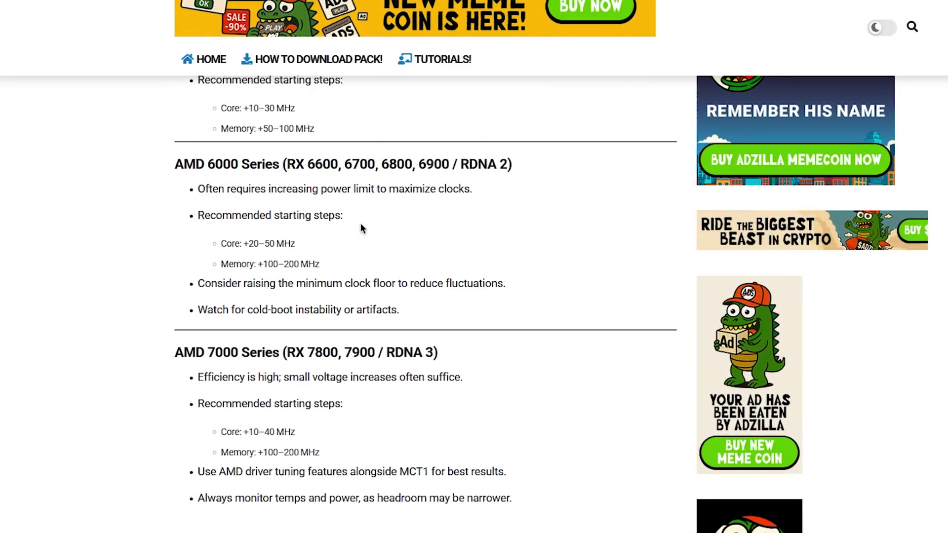
scroll(296, 345, "up", 9)
scroll(389, 318, "up", 12)
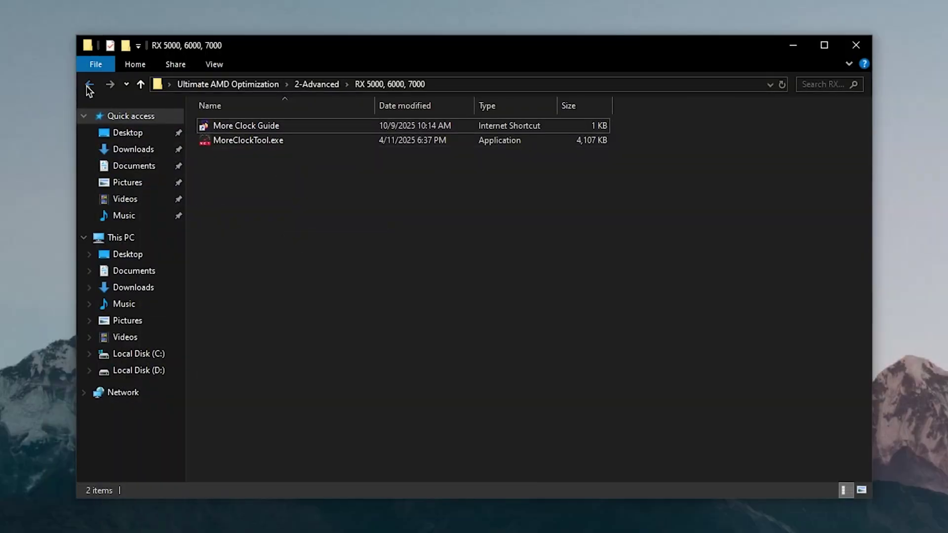
Run OverdriveNTool.exe as administrator from the RX 400, 500 folder in 2-Advanced
left_click(89, 88)
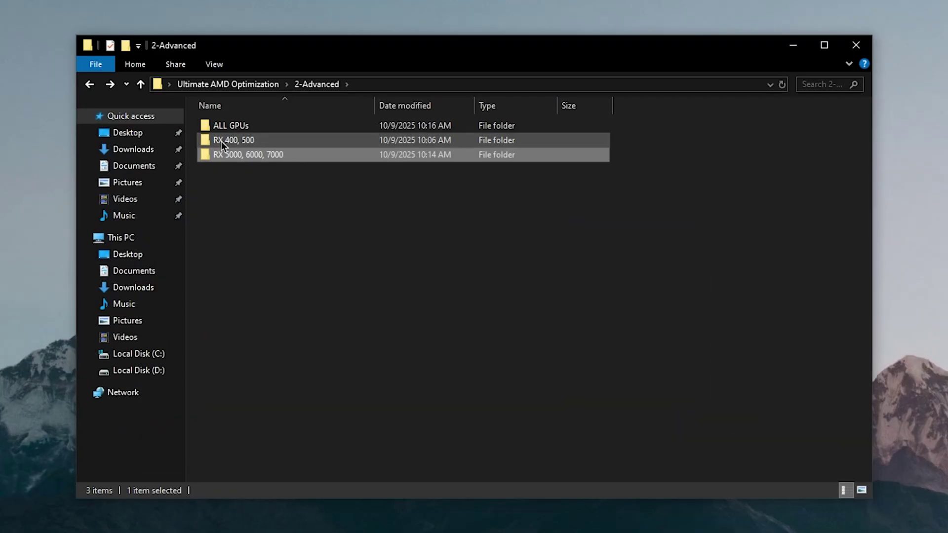
left_click(223, 141)
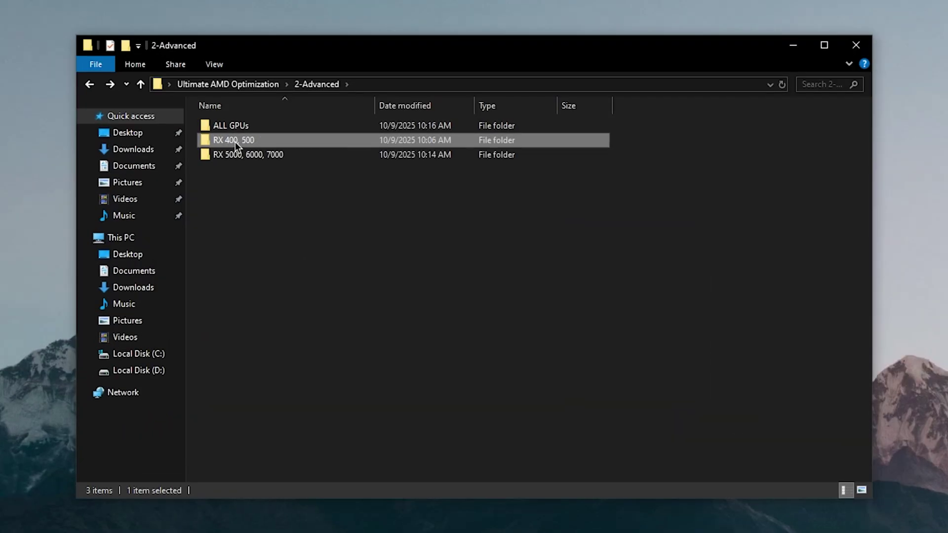
double_click(235, 142)
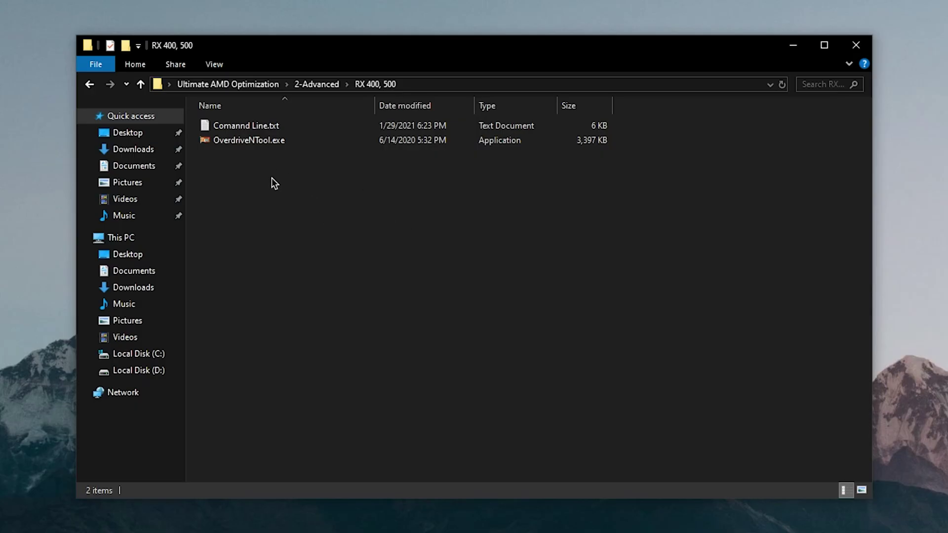
right_click(274, 141)
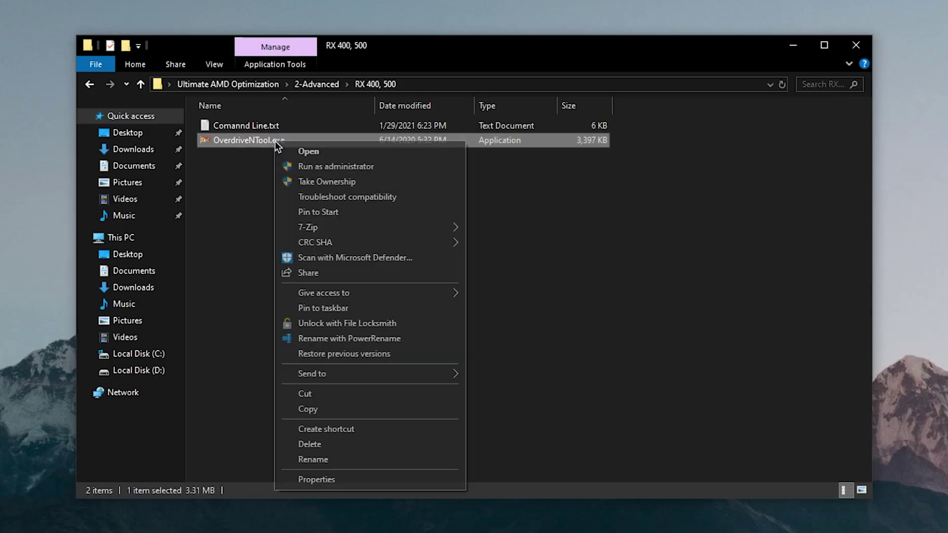
left_click(315, 166)
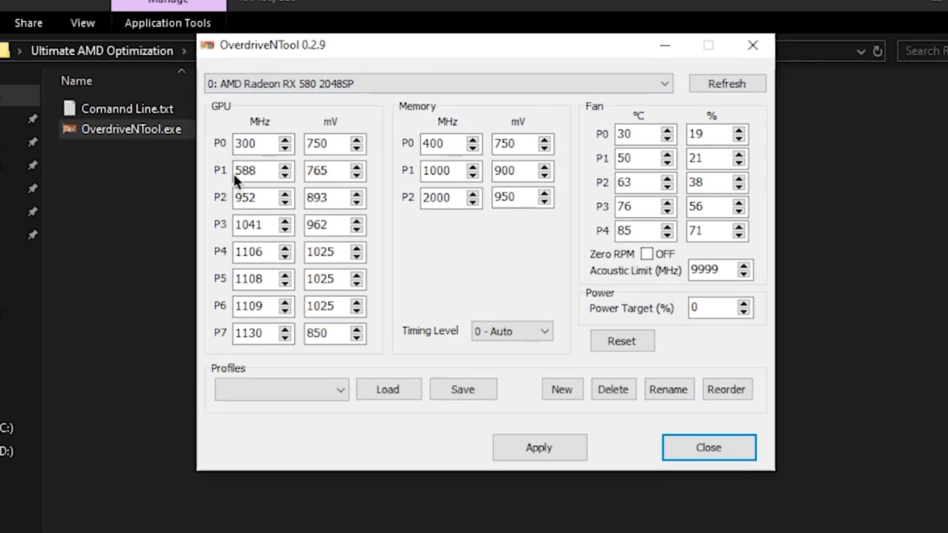
Disable GPU states P0, P1 and P3–P6, and set memory timing to Level 2
left_click(218, 143)
left_click(217, 170)
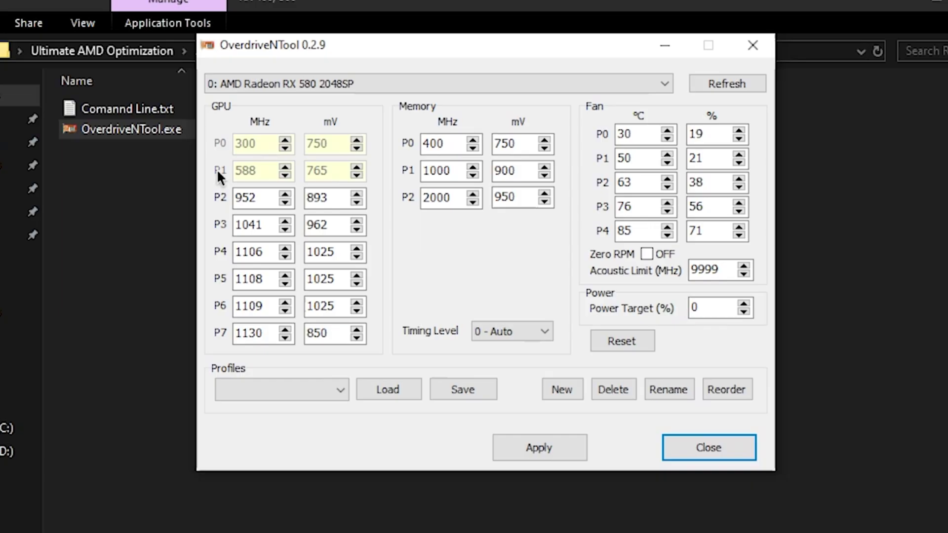
left_click(221, 226)
left_click(220, 252)
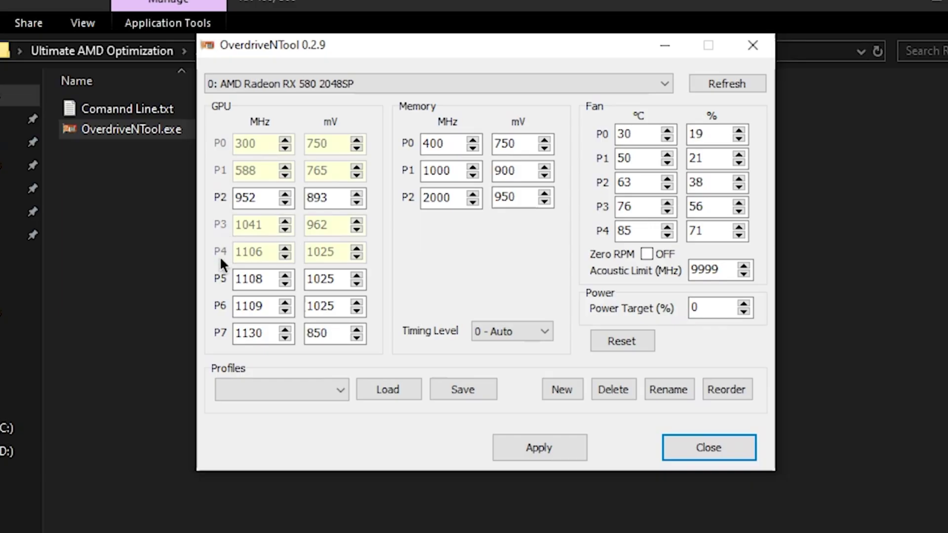
left_click(220, 305)
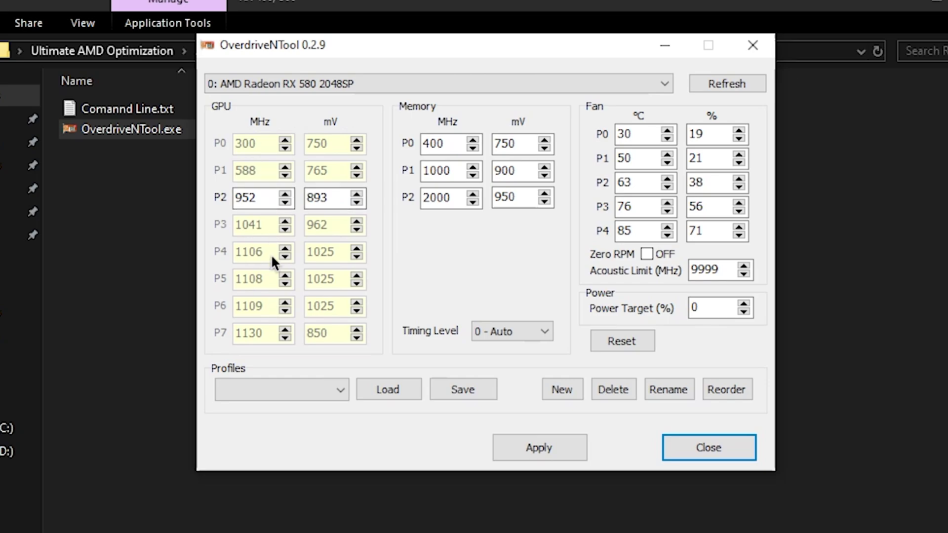
left_click(523, 336)
left_click(522, 375)
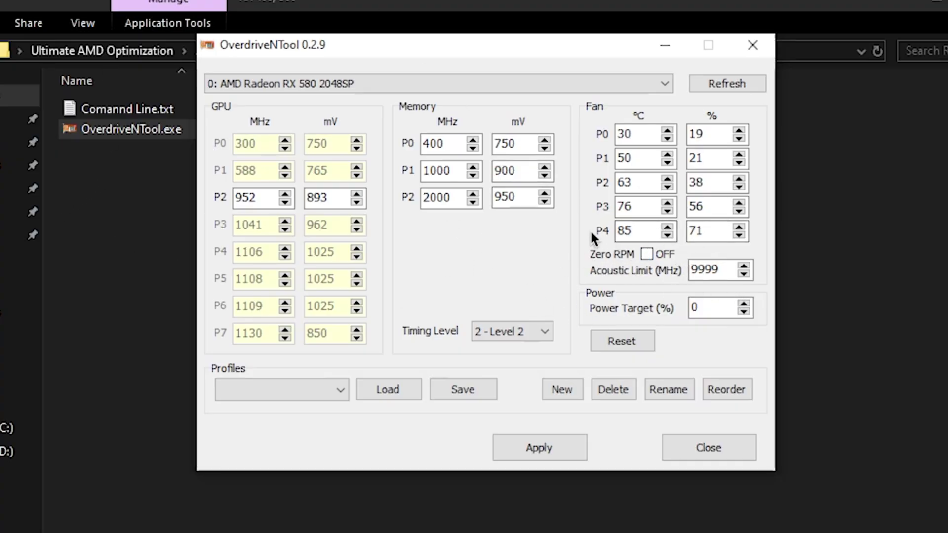
Raise the P4 fan speed to 80% and apply the clock and fan settings
left_click(740, 227)
left_click(740, 227)
left_click(740, 226)
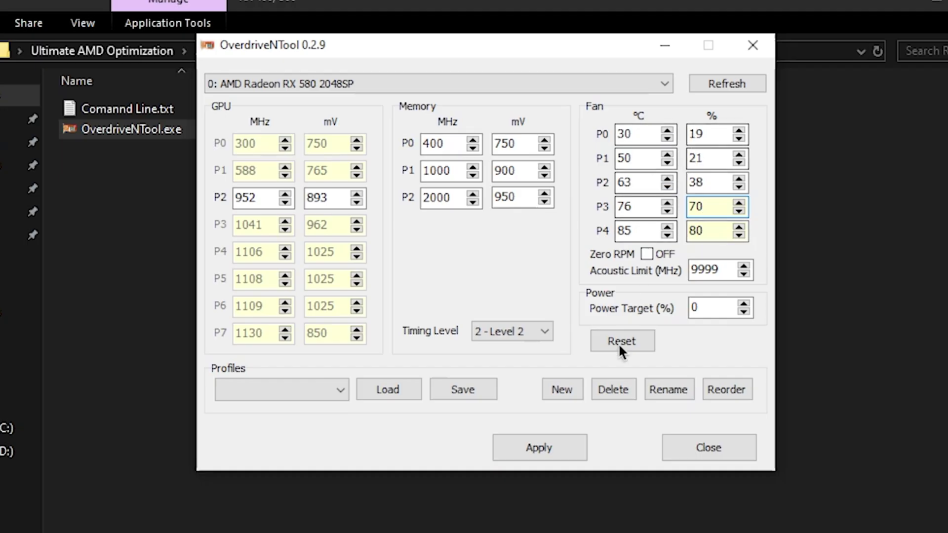
left_click(538, 450)
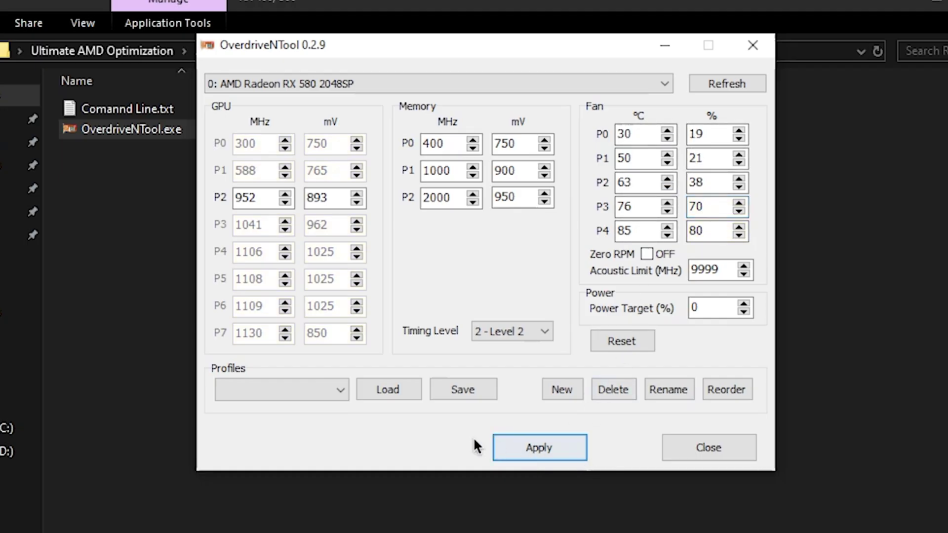
Save the current settings as a new profile named 'RX 580', then load it
left_click(464, 390)
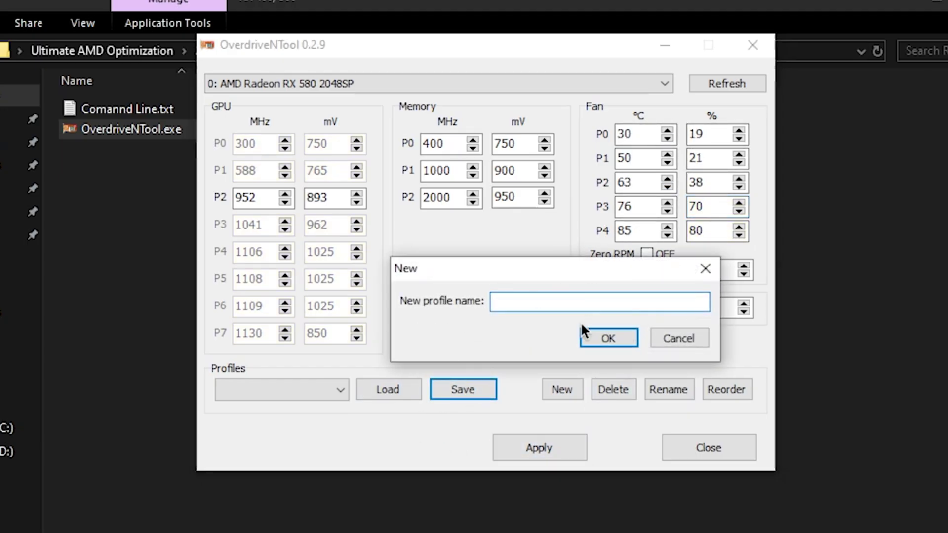
type("RX 580")
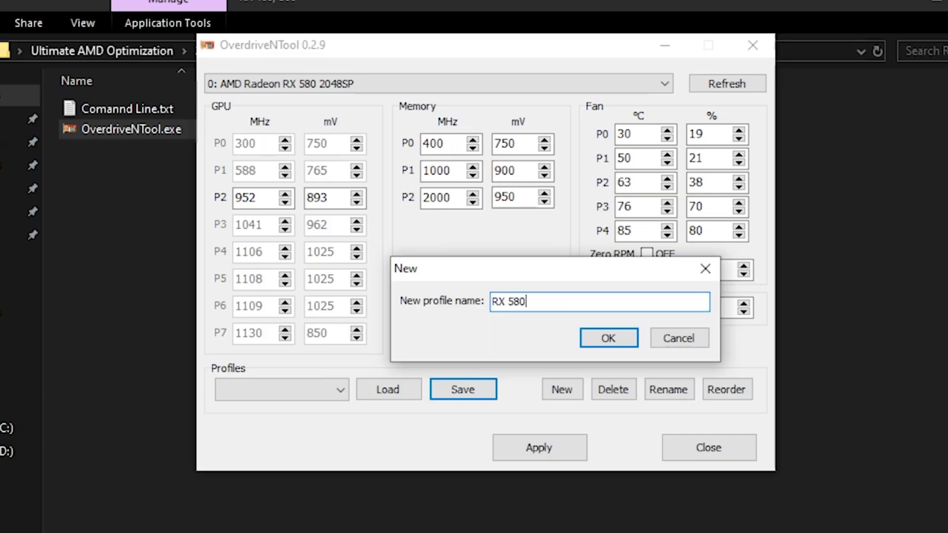
key("Return")
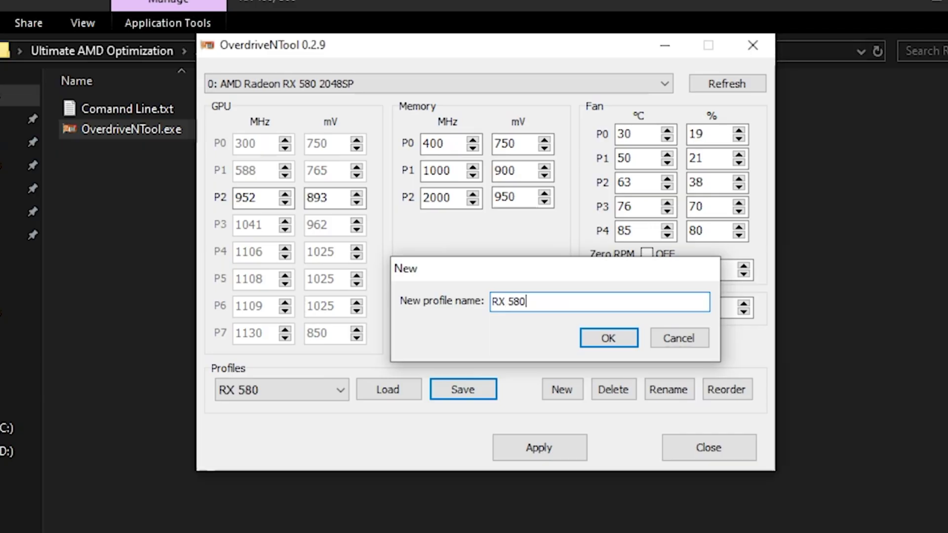
left_click(395, 388)
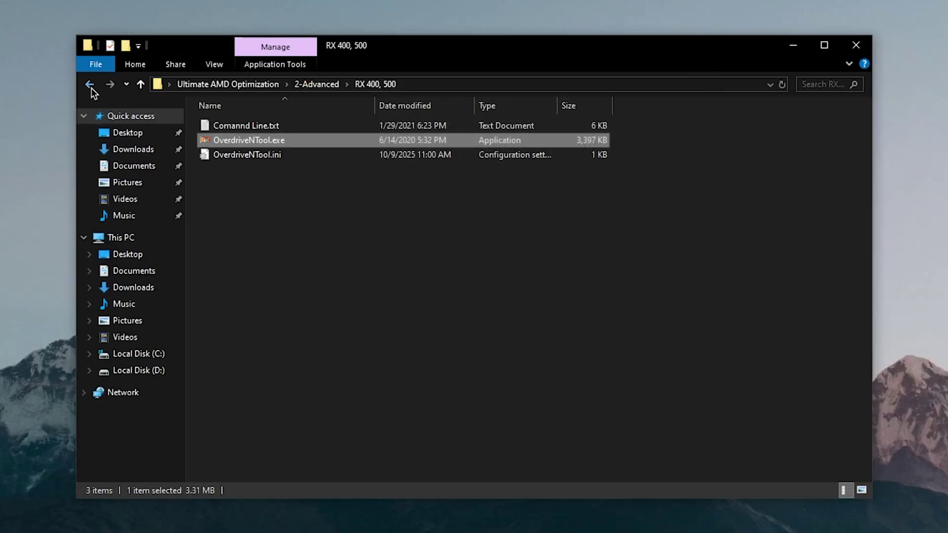
Return to the 2-Advanced folder, select the two RX series folders, and open ALL GPUs
left_click(90, 84)
left_click(260, 204)
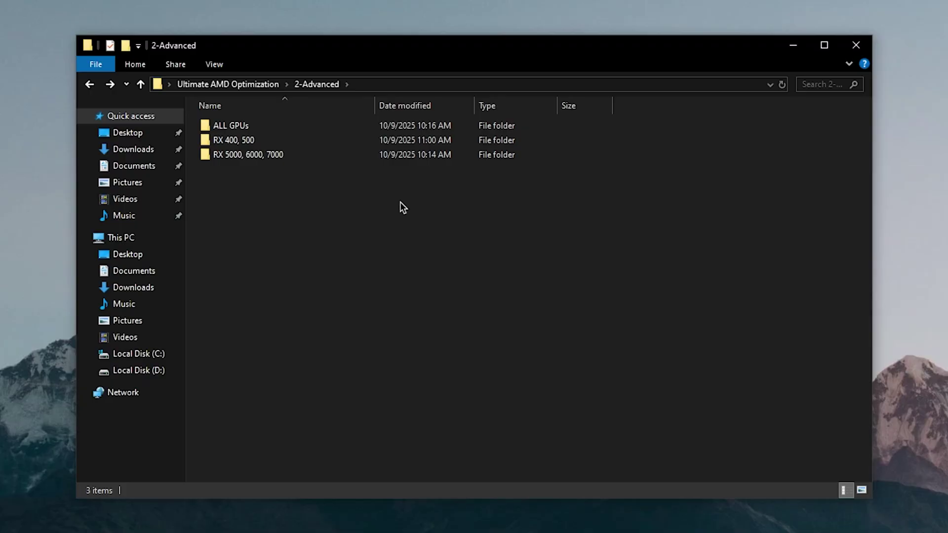
left_click_drag(401, 203, 243, 140)
left_click(286, 180)
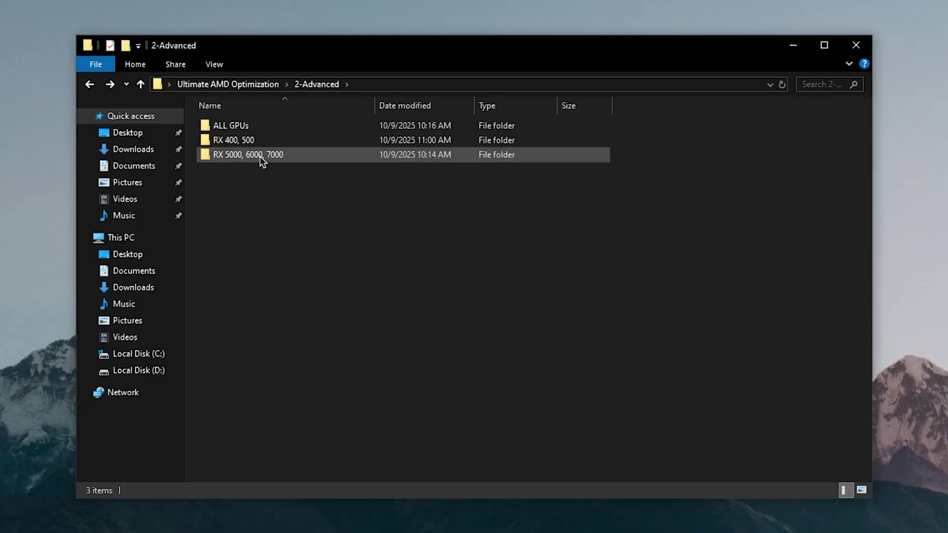
double_click(259, 126)
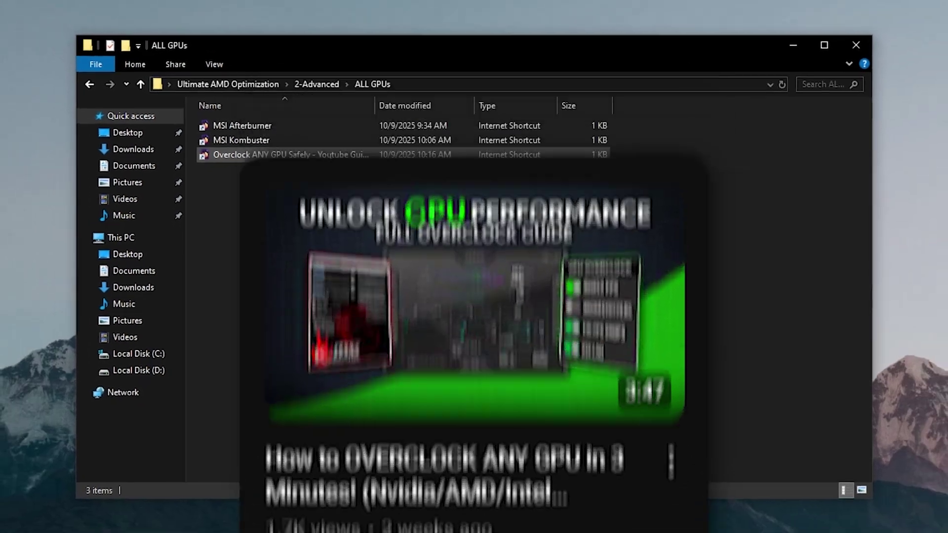
Reopen ALL GPUs, select the overclocking guide video shortcut, and return to Ultimate AMD Optimization
left_click(316, 84)
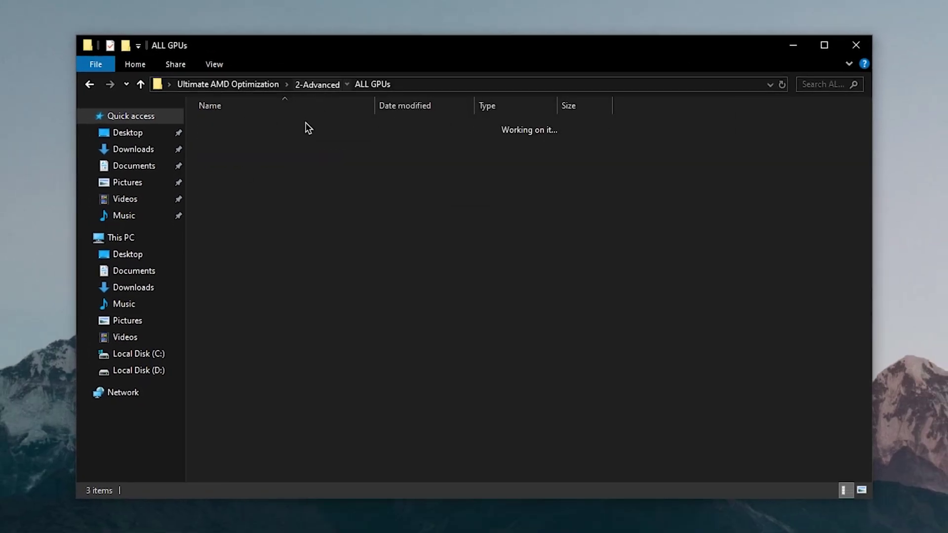
left_click(248, 157)
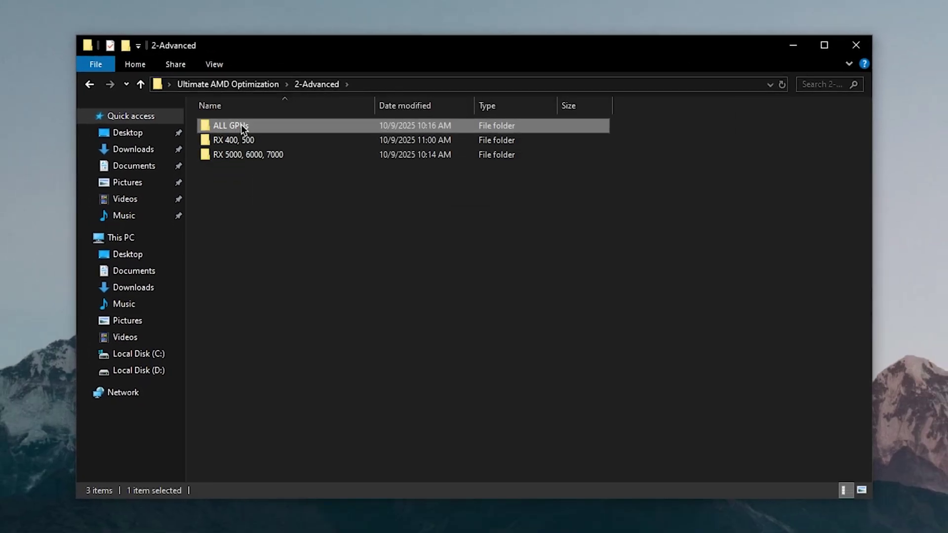
double_click(240, 126)
left_click(318, 157)
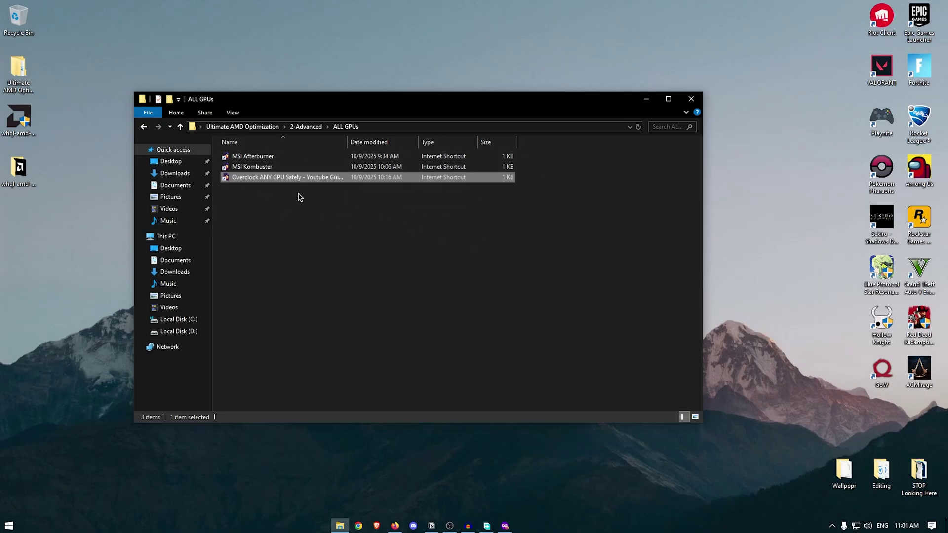
key("alt+Left")
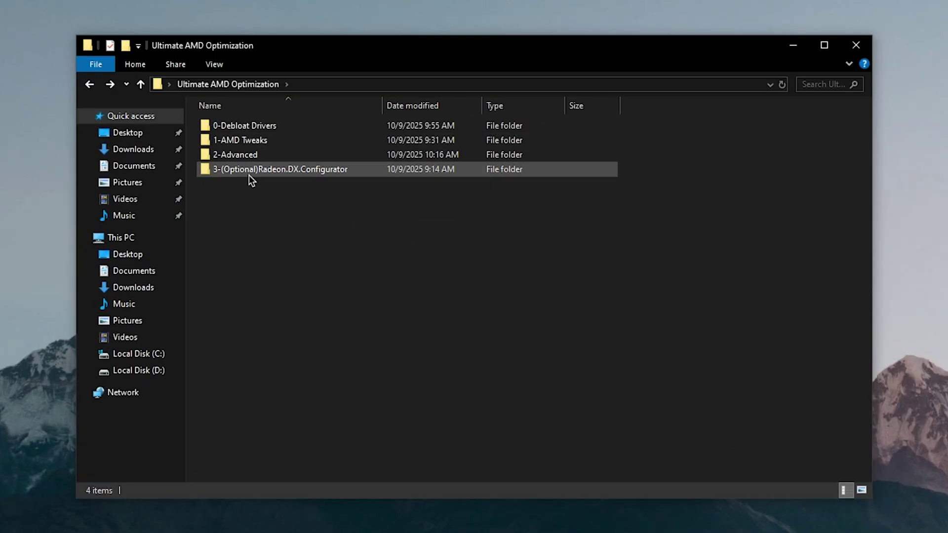
Open the 3-(Optional)Radeon.DX.Configurator folder
double_click(308, 170)
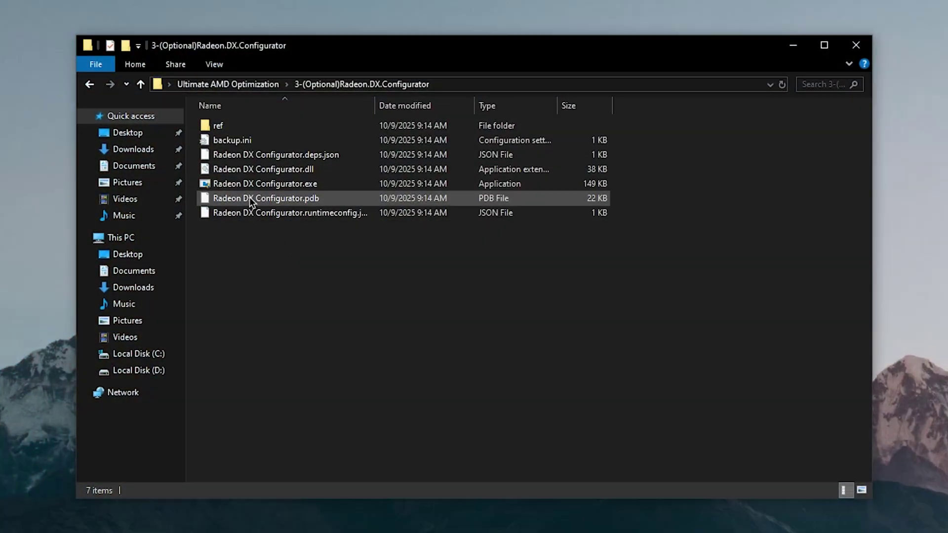
Run Radeon DX Configurator.exe as administrator past SmartScreen and accept the missing .NET download
right_click(294, 185)
left_click(337, 210)
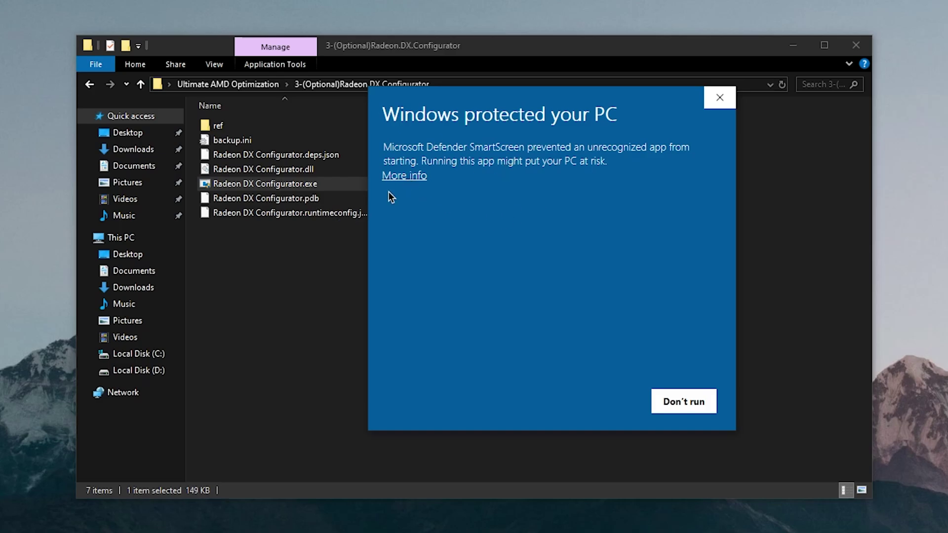
left_click(423, 178)
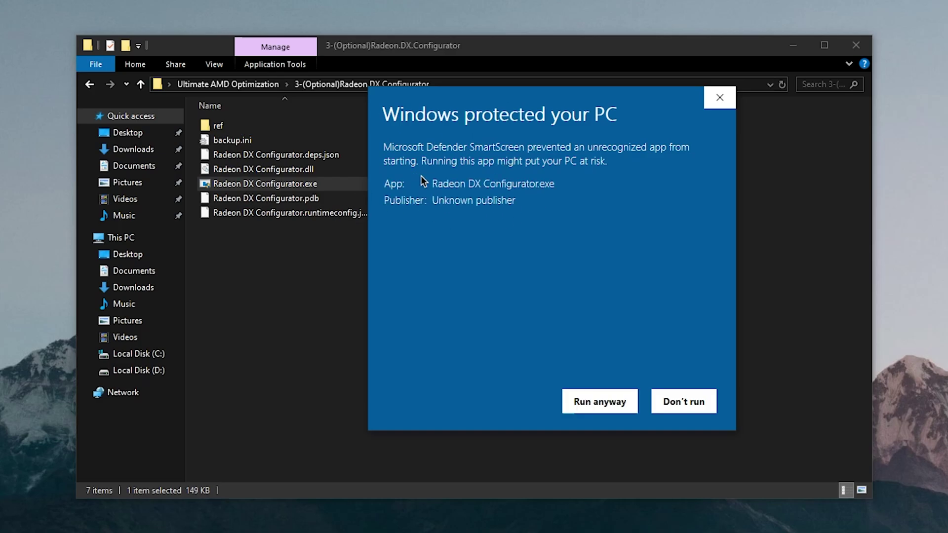
left_click(612, 408)
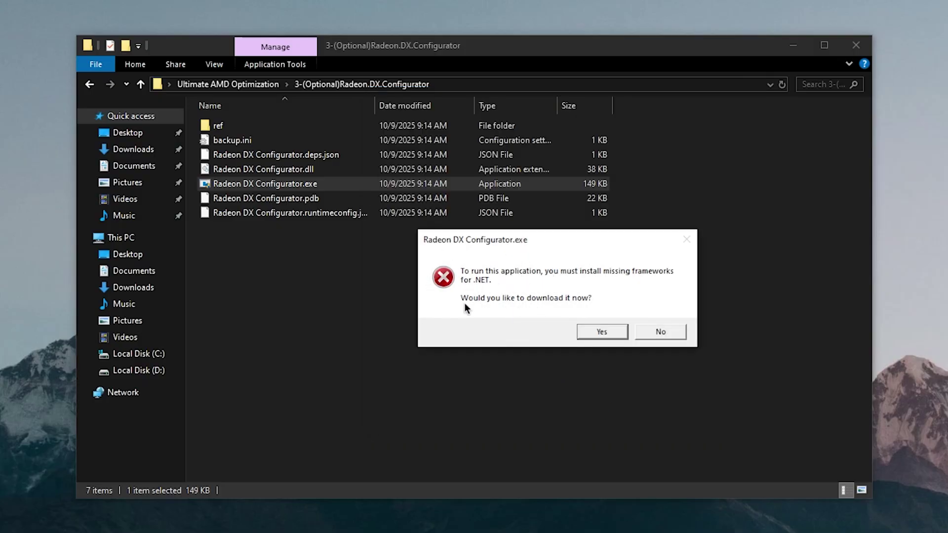
left_click(598, 331)
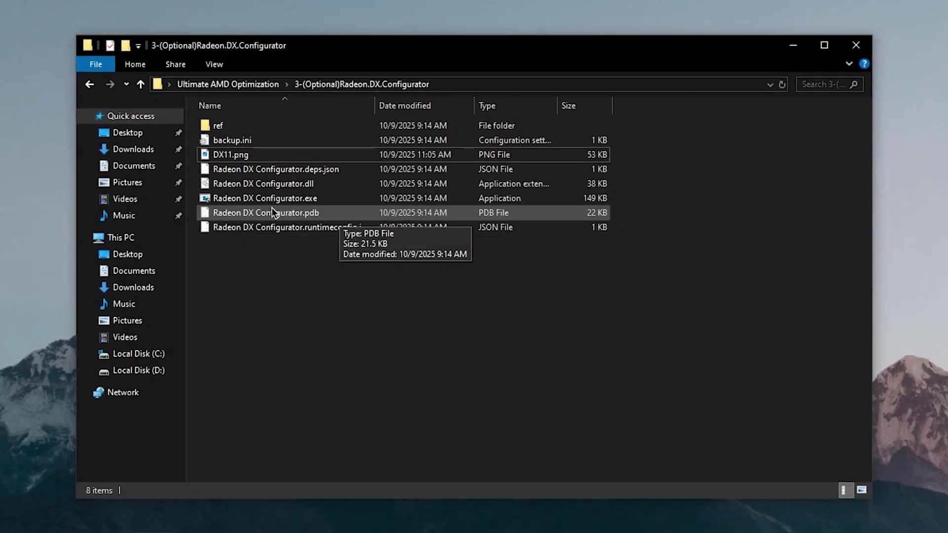
Quick-preview DX11.png and move the preview window aside to show the file names
left_click(274, 156)
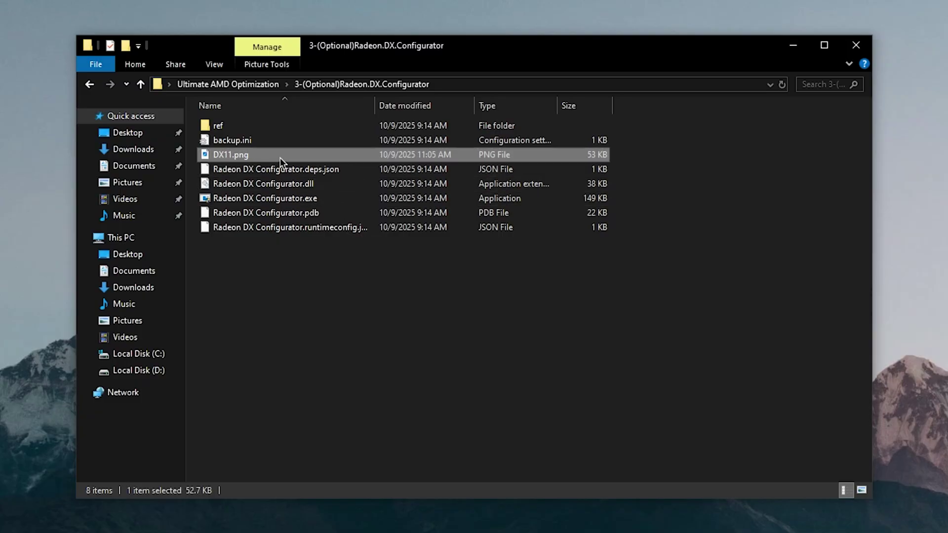
key("space")
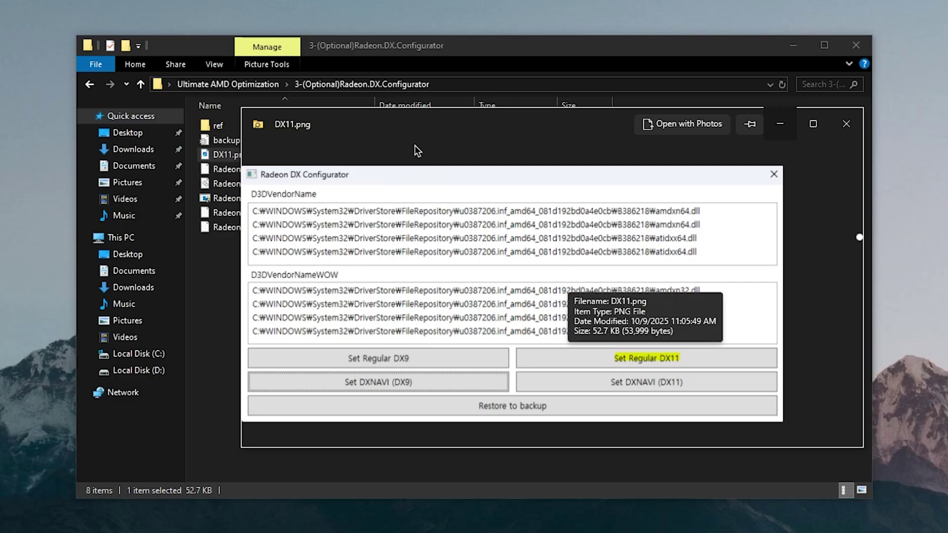
left_click_drag(414, 145, 525, 149)
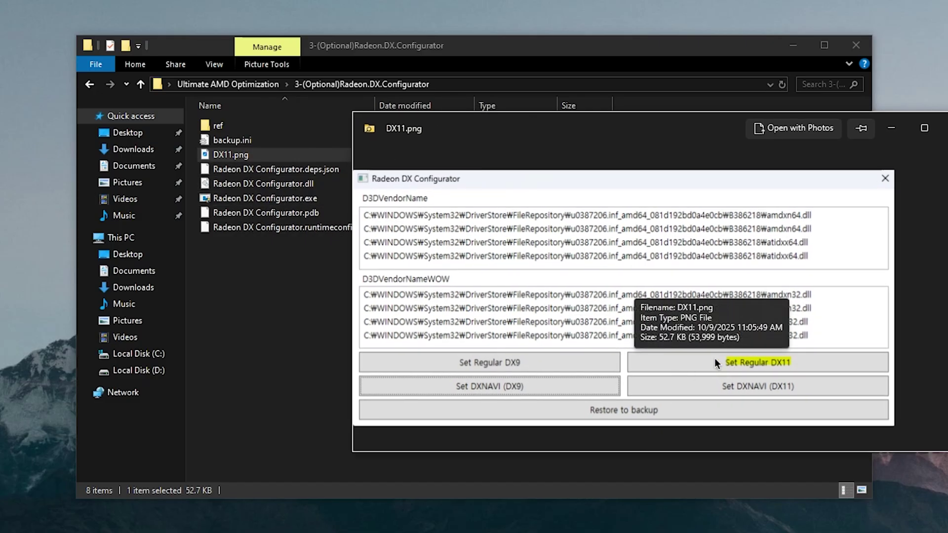